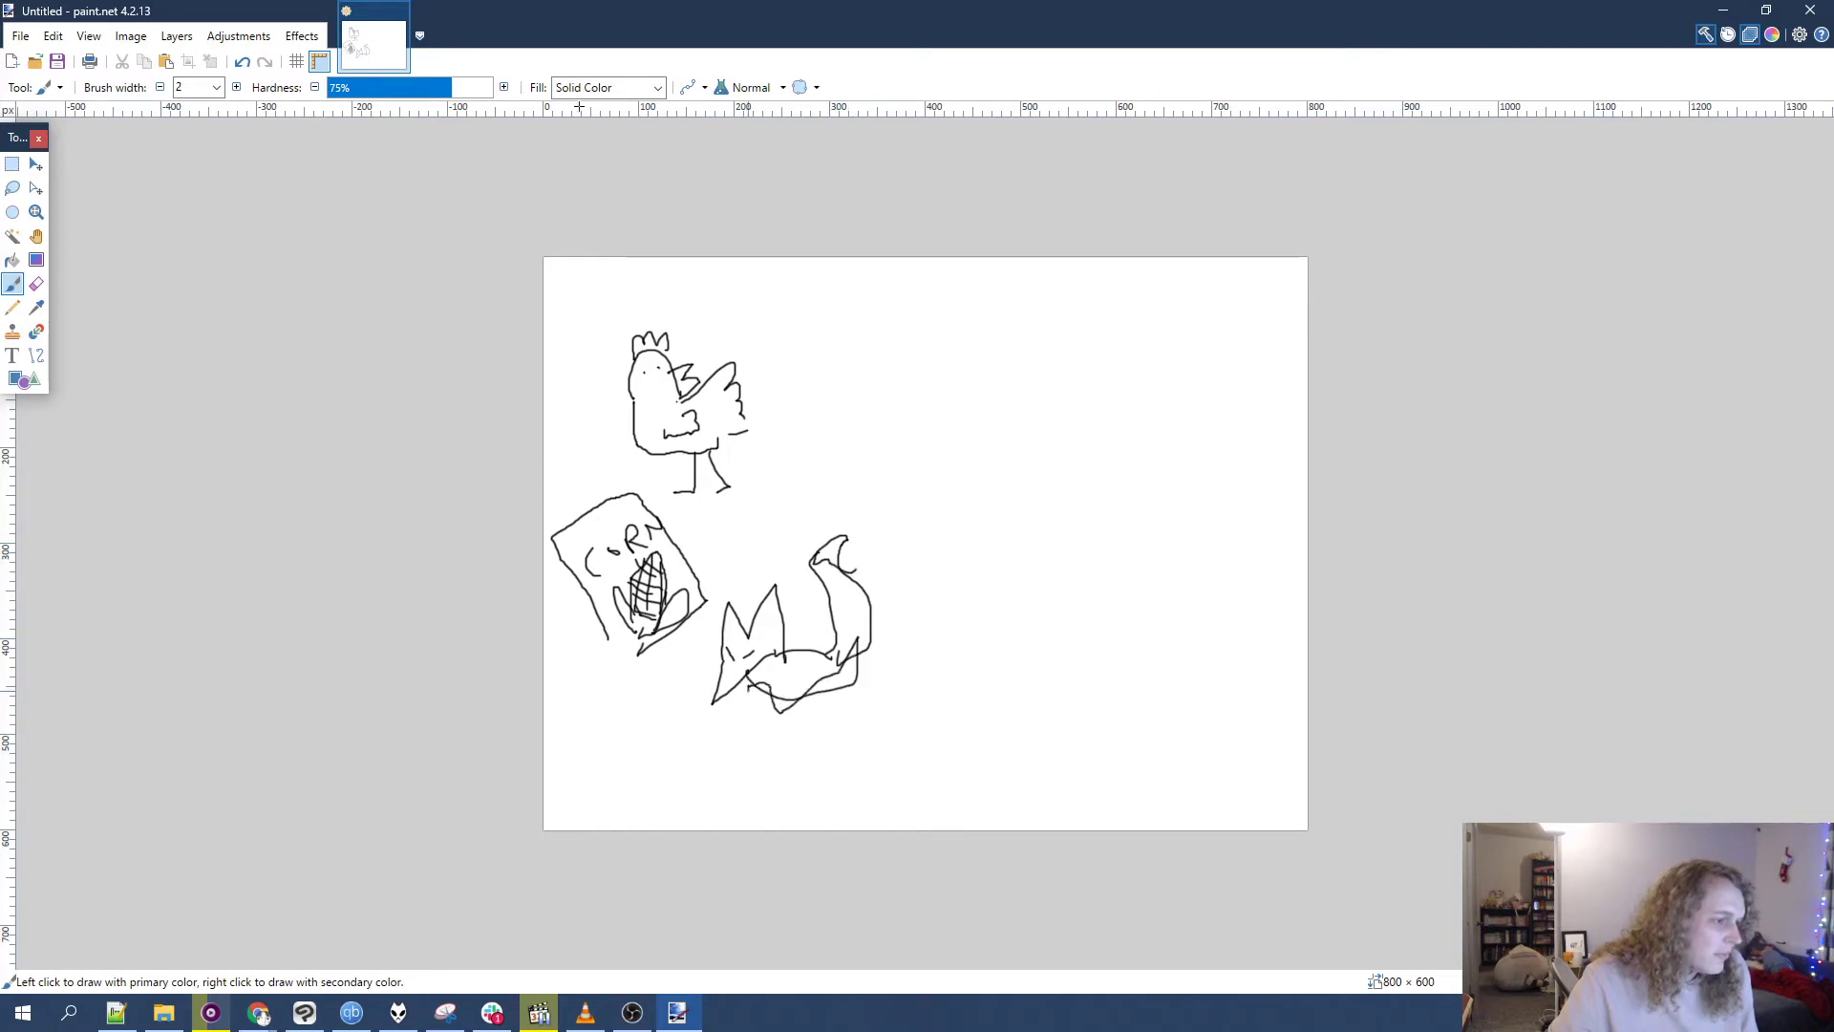
# - Undo the stray stroke over the fox and draw a long vertical riverbank line down the middle of the canvas
pyautogui.hotkey('ctrl', 'z')
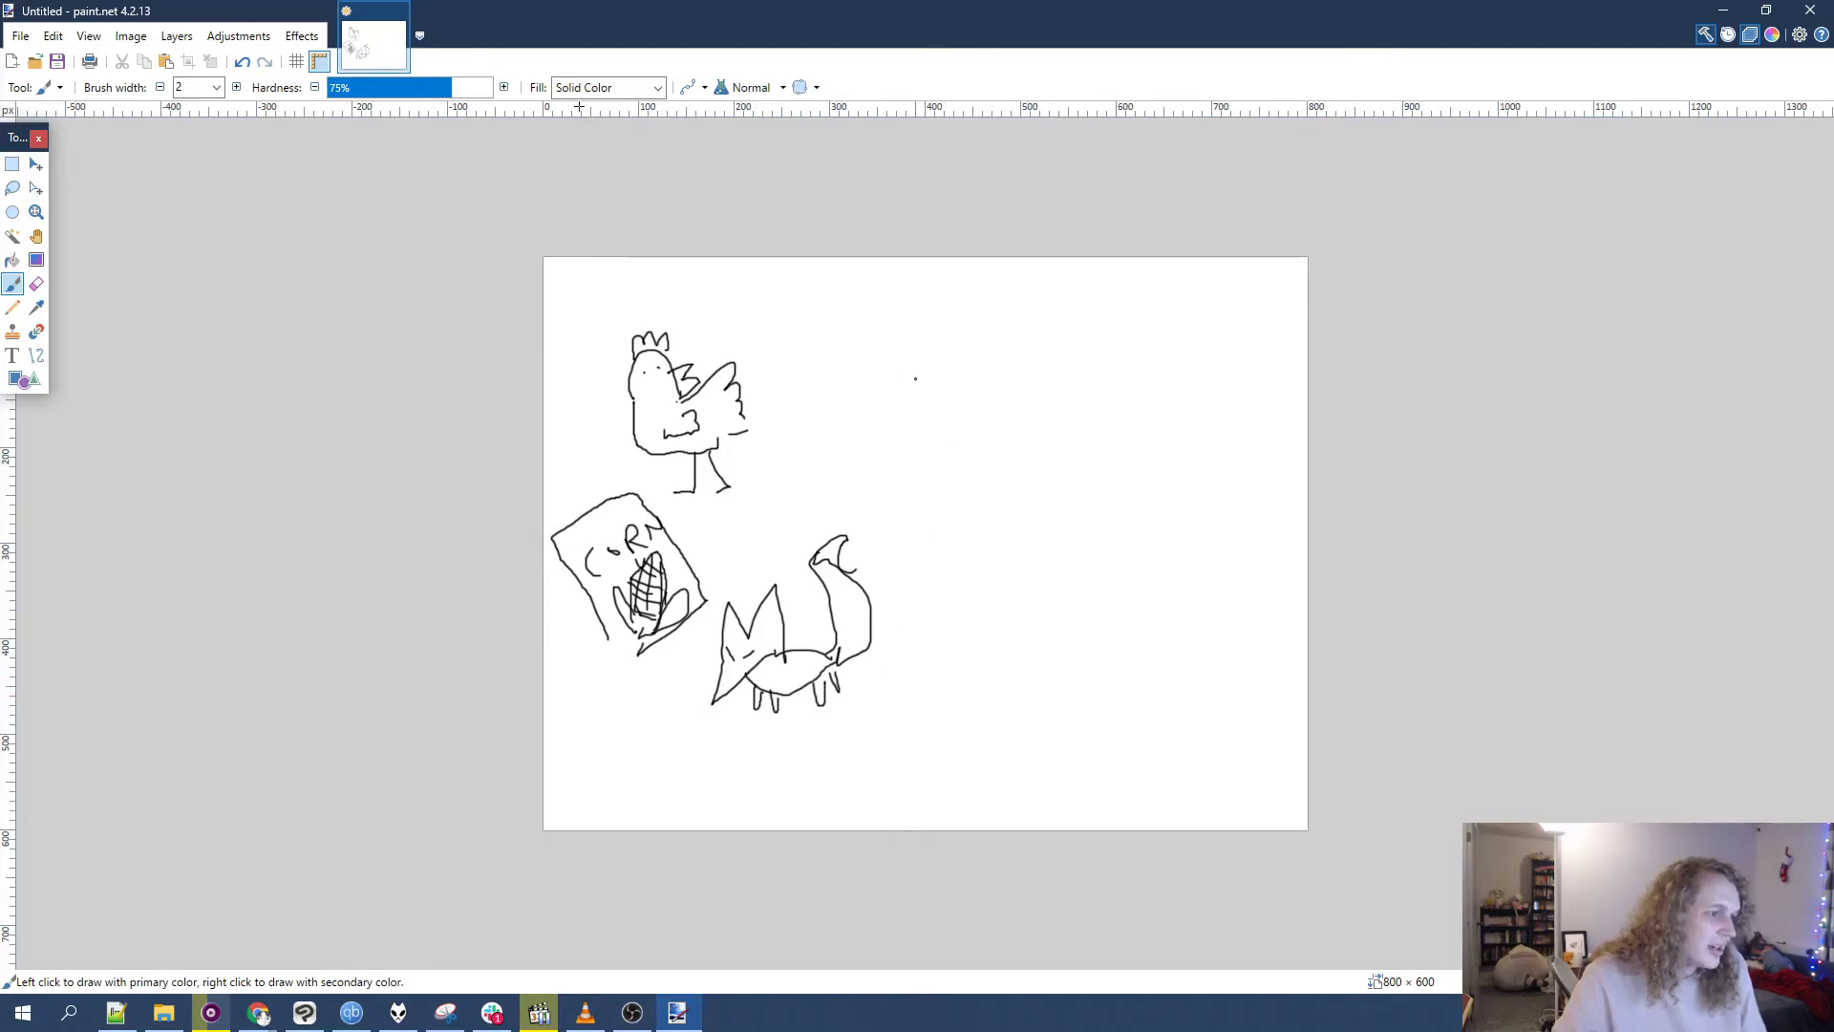
pyautogui.moveTo(904, 277); pyautogui.dragTo(889, 805)
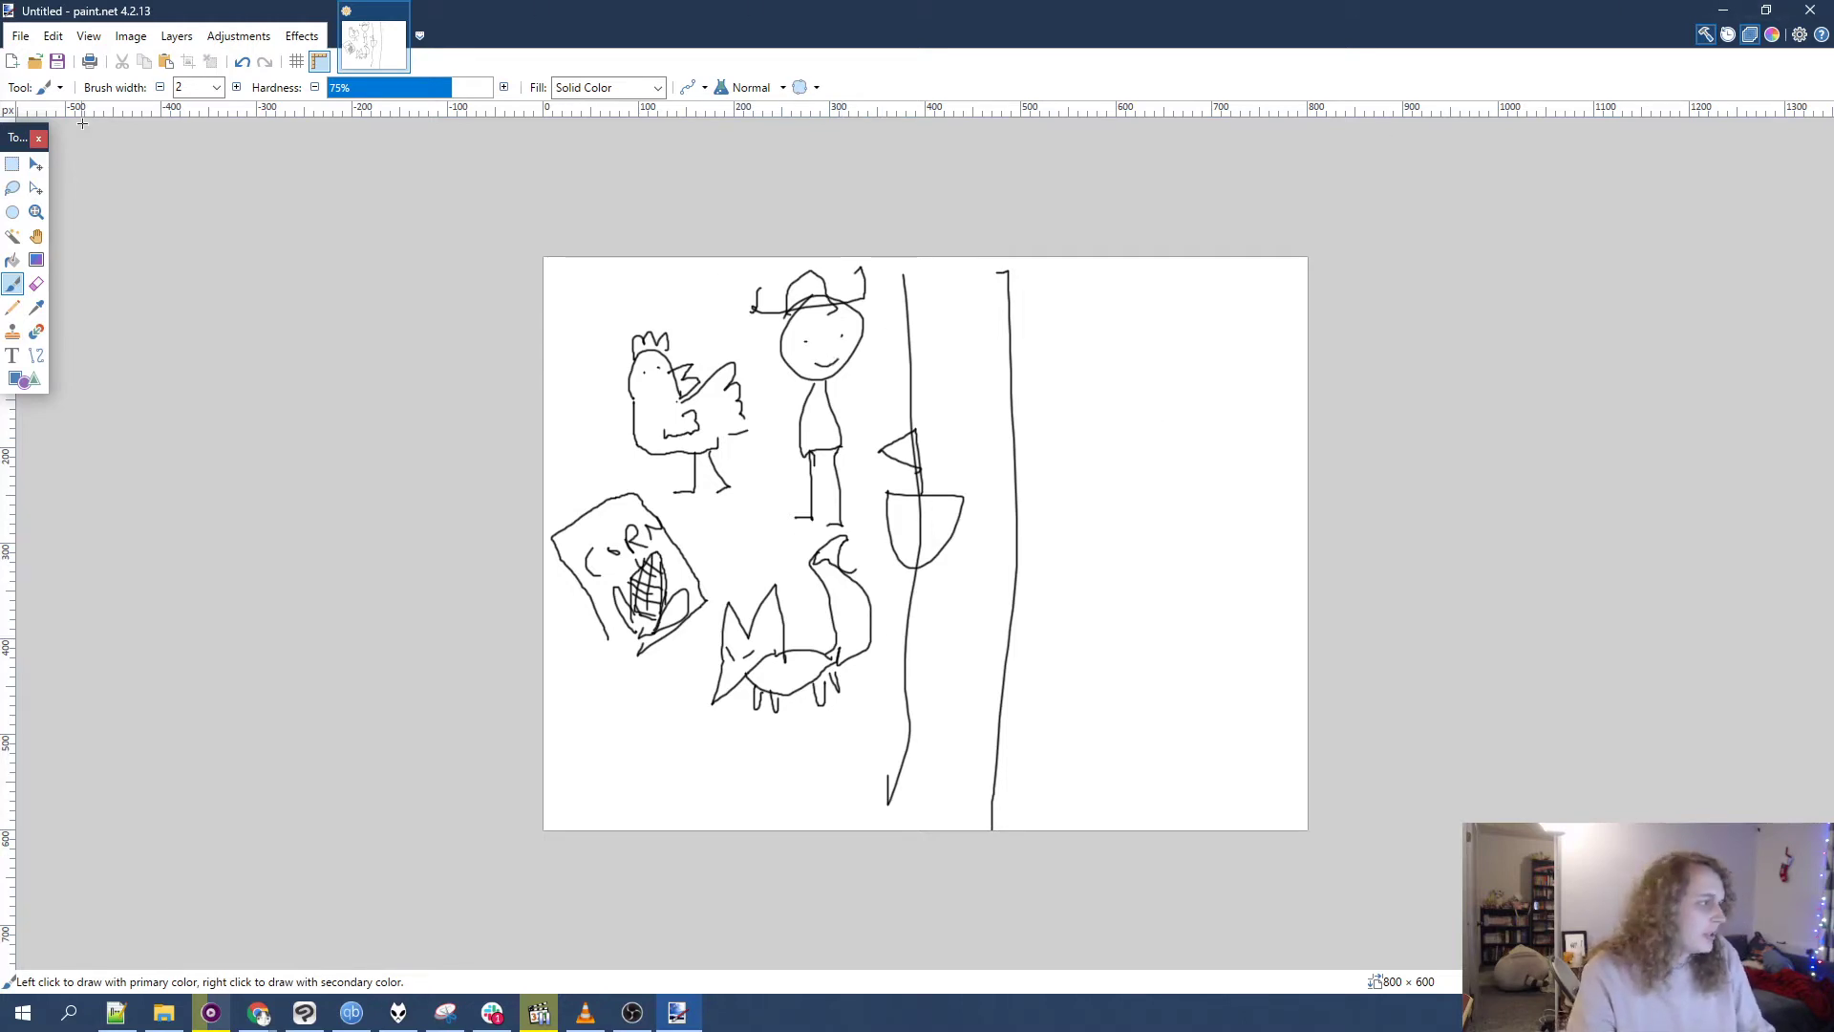
# - Select the farmer drawing with a rectangular selection and move it across to the upper part of the right riverbank
pyautogui.click(12, 163)
pyautogui.moveTo(740, 274); pyautogui.dragTo(880, 529)
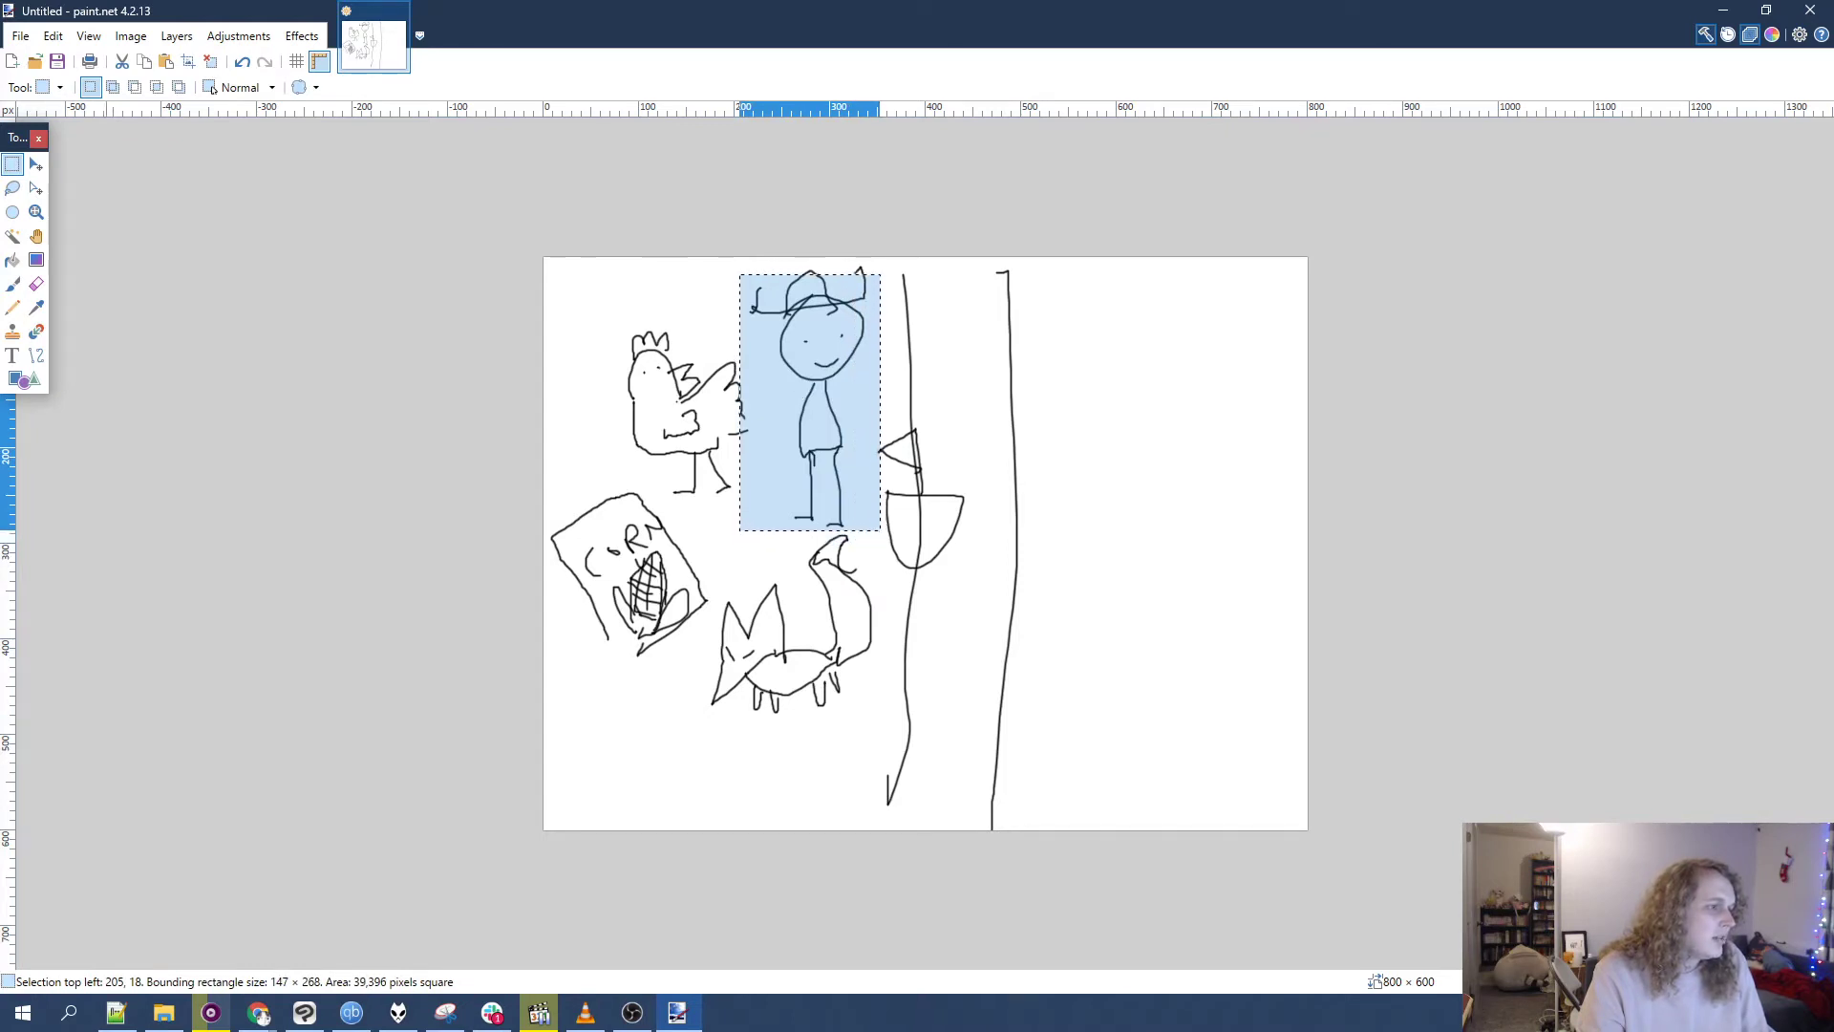
pyautogui.press('m')
pyautogui.moveTo(781, 384); pyautogui.dragTo(1133, 394)
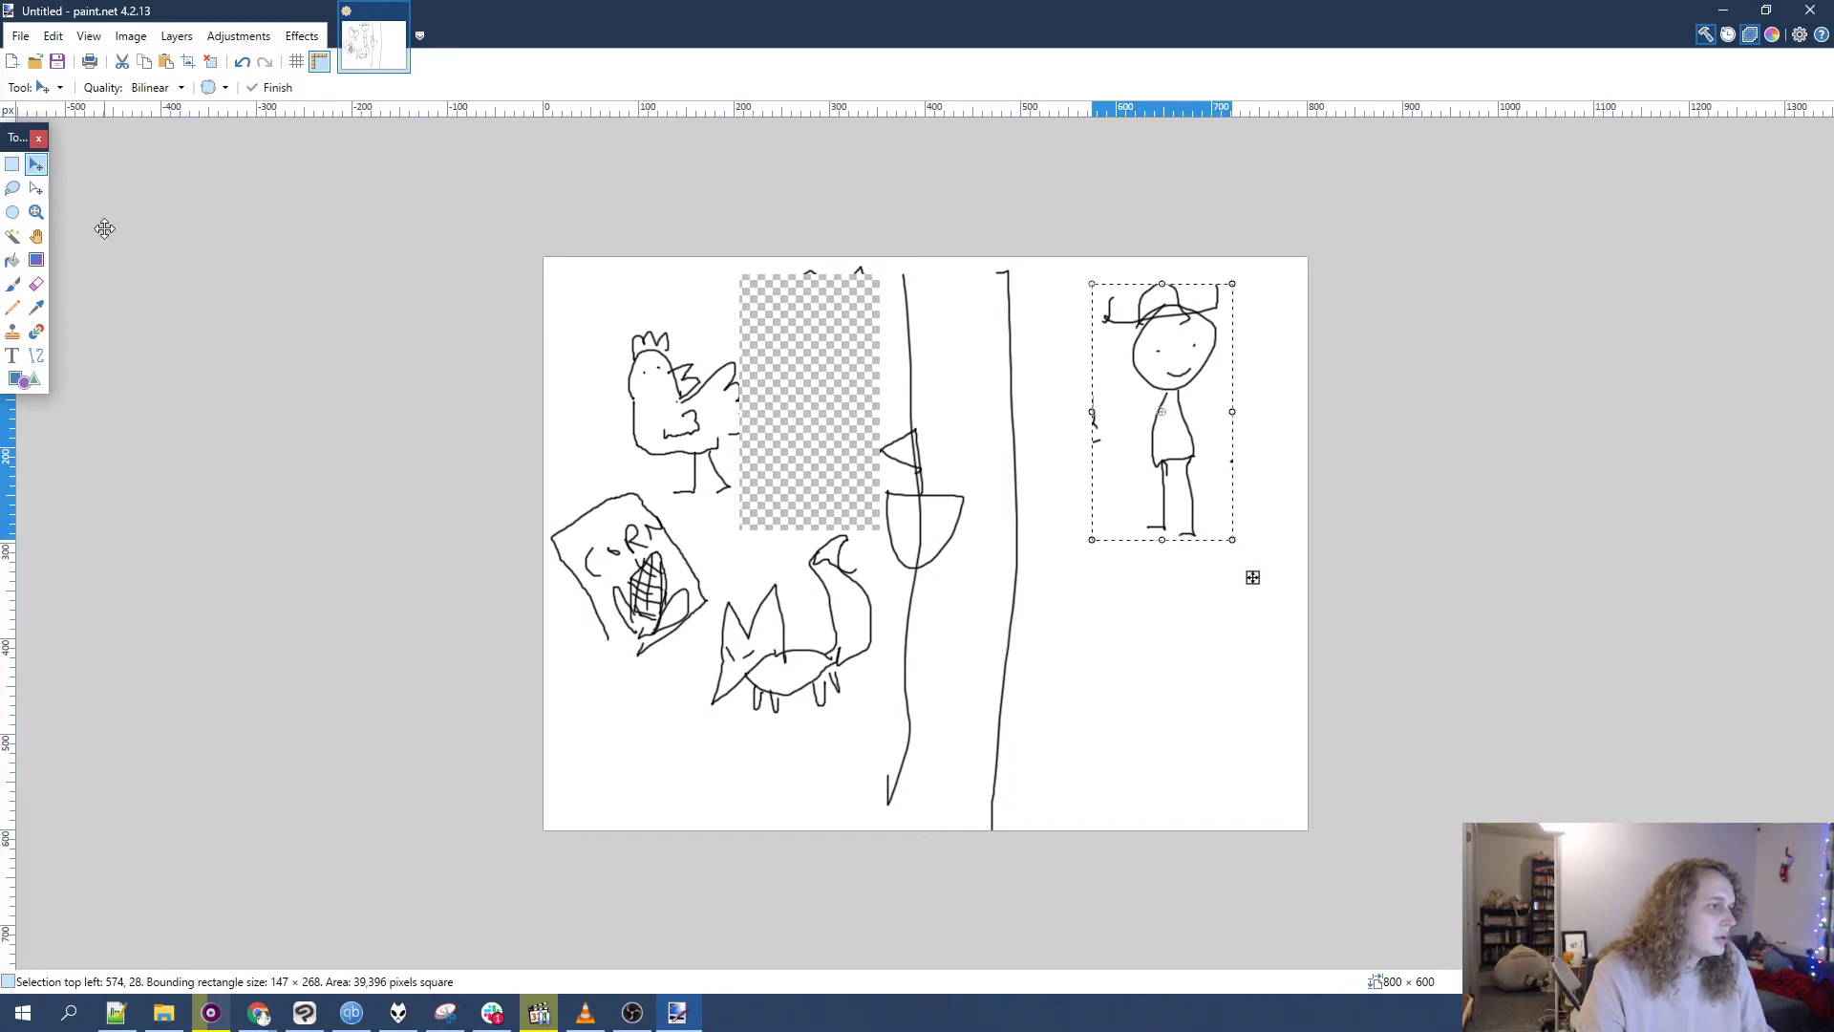
# - Select the chicken with a rectangular selection and move it across the river, below the farmer
pyautogui.click(12, 164)
pyautogui.moveTo(613, 316); pyautogui.dragTo(772, 494)
pyautogui.click(35, 164)
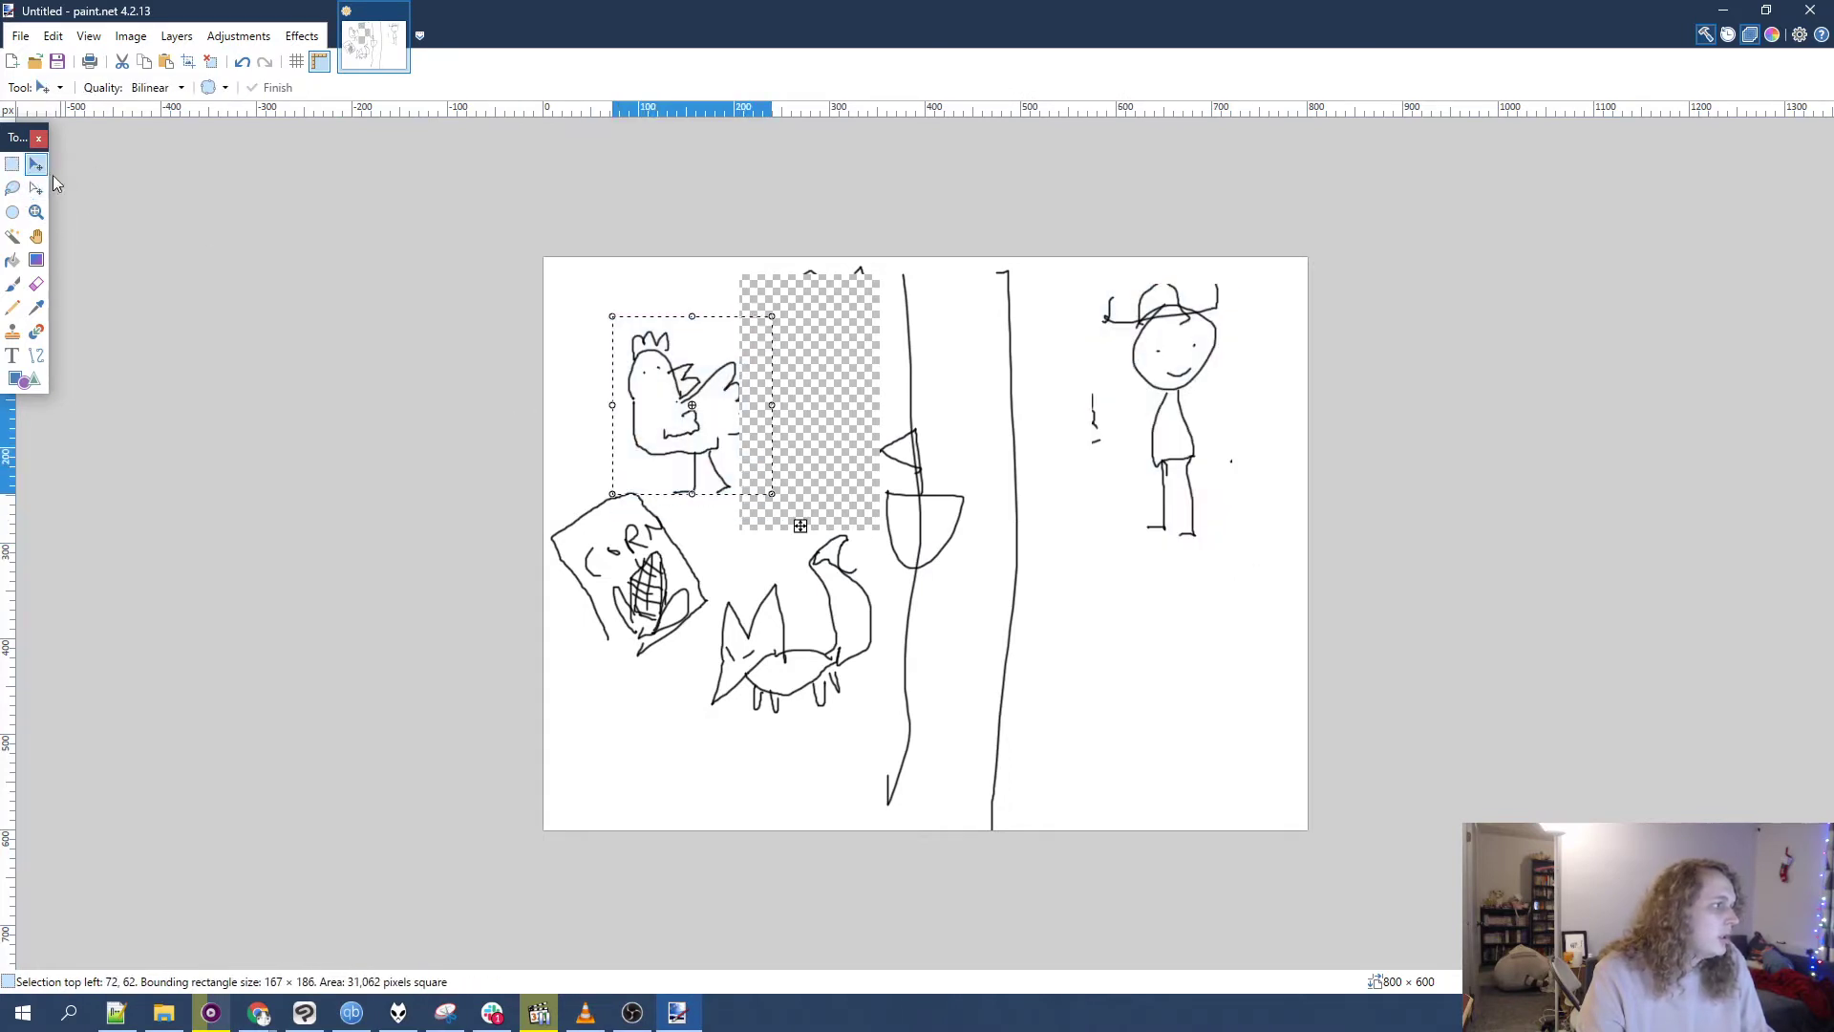
pyautogui.moveTo(675, 412); pyautogui.dragTo(1165, 679)
# - Reselect the farmer alone and move him back to the left riverbank, above the fox
pyautogui.click(11, 165)
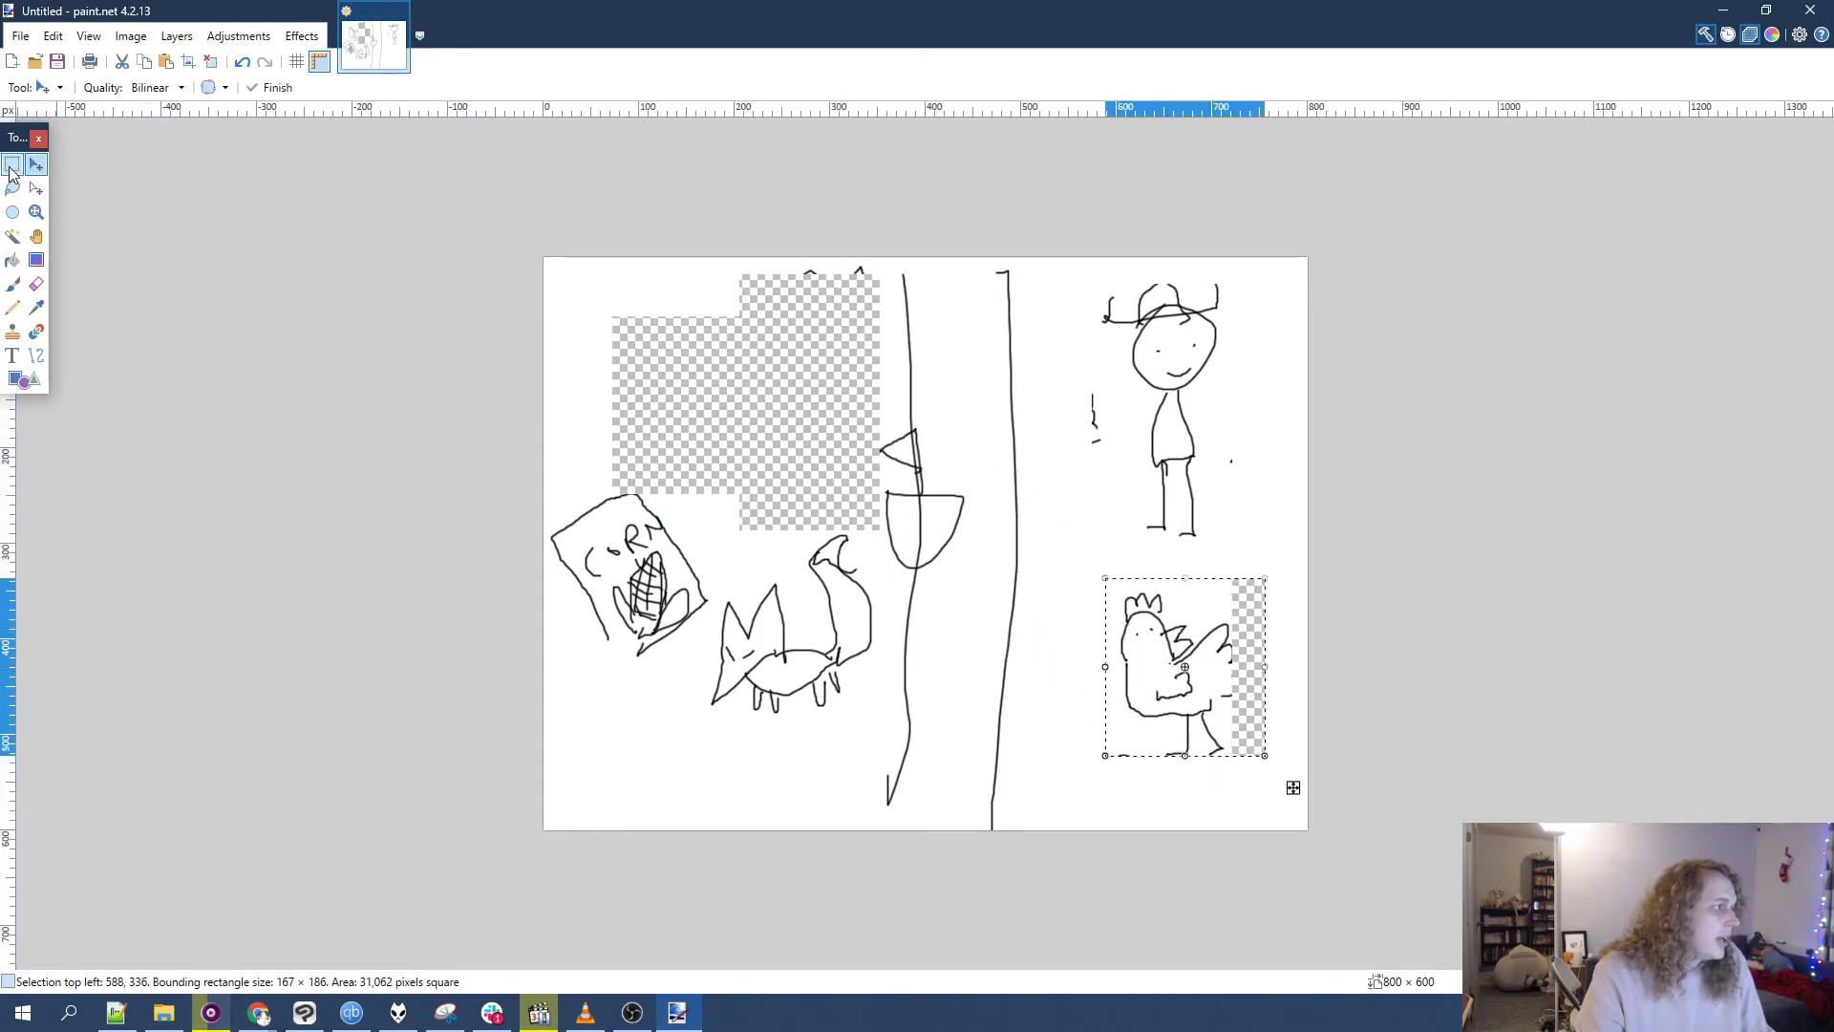
pyautogui.click(1104, 521)
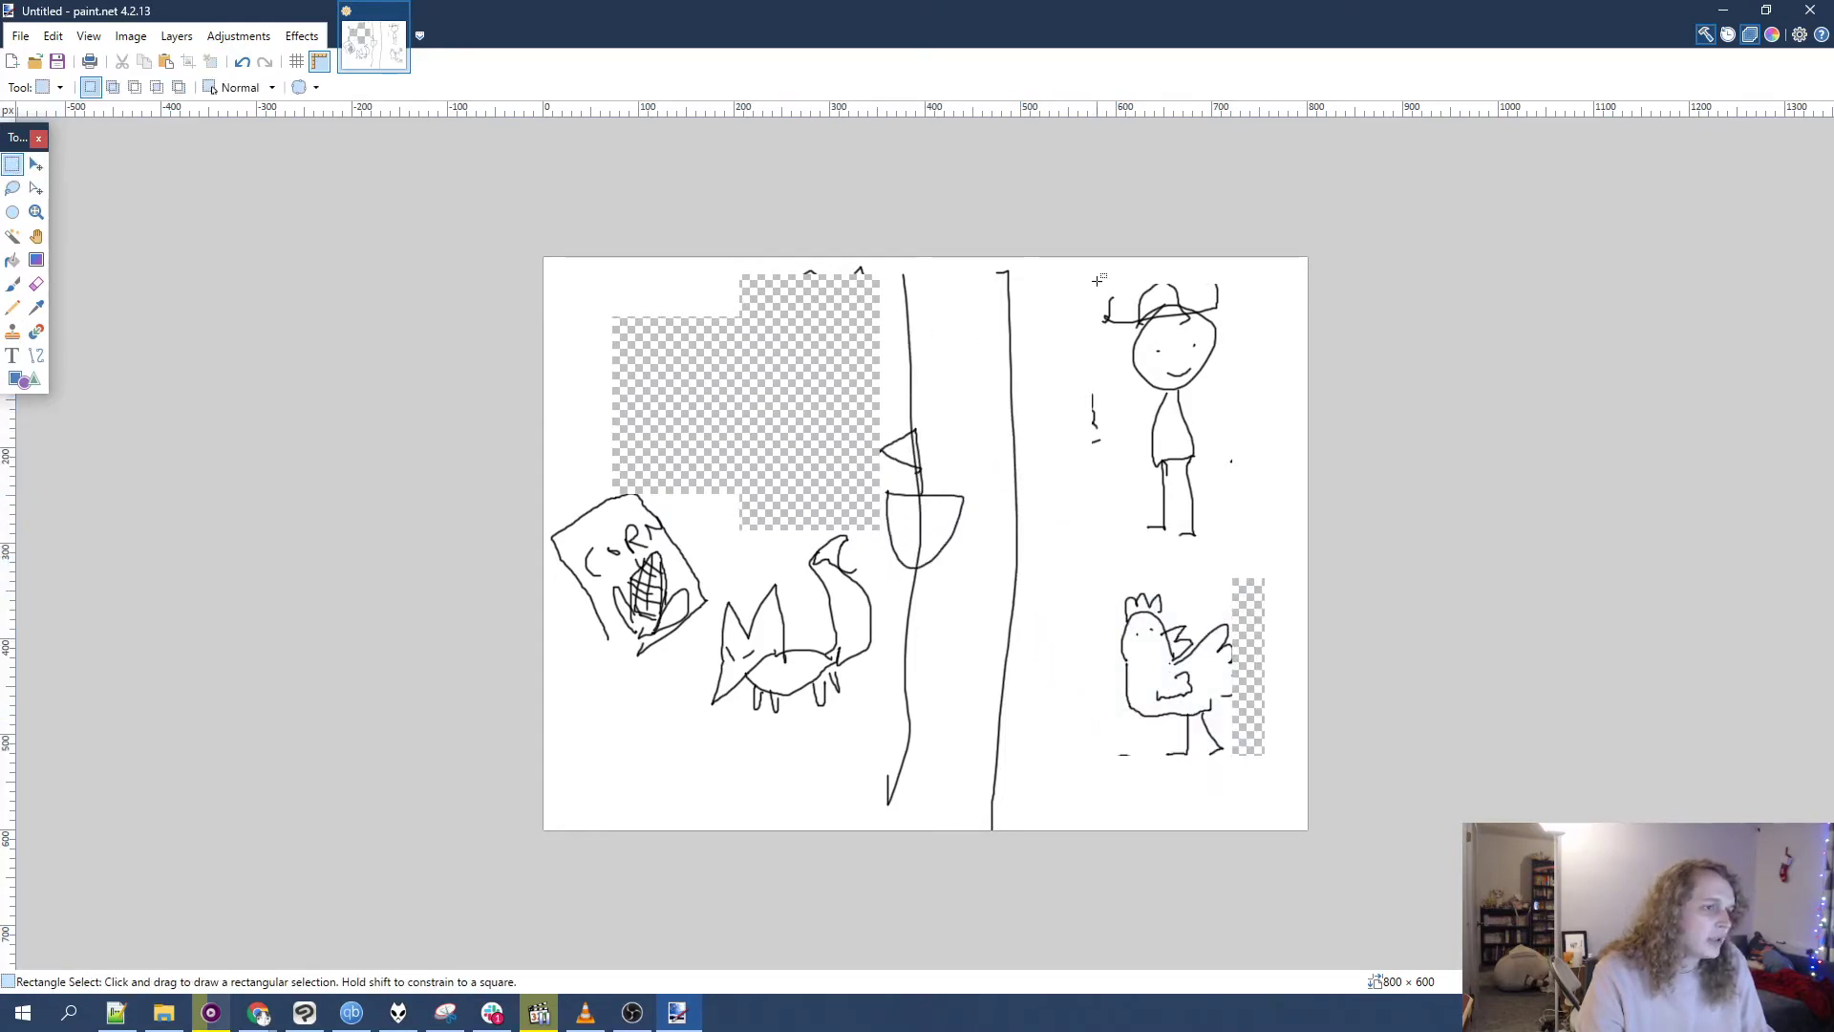
pyautogui.moveTo(1098, 279); pyautogui.dragTo(1233, 549)
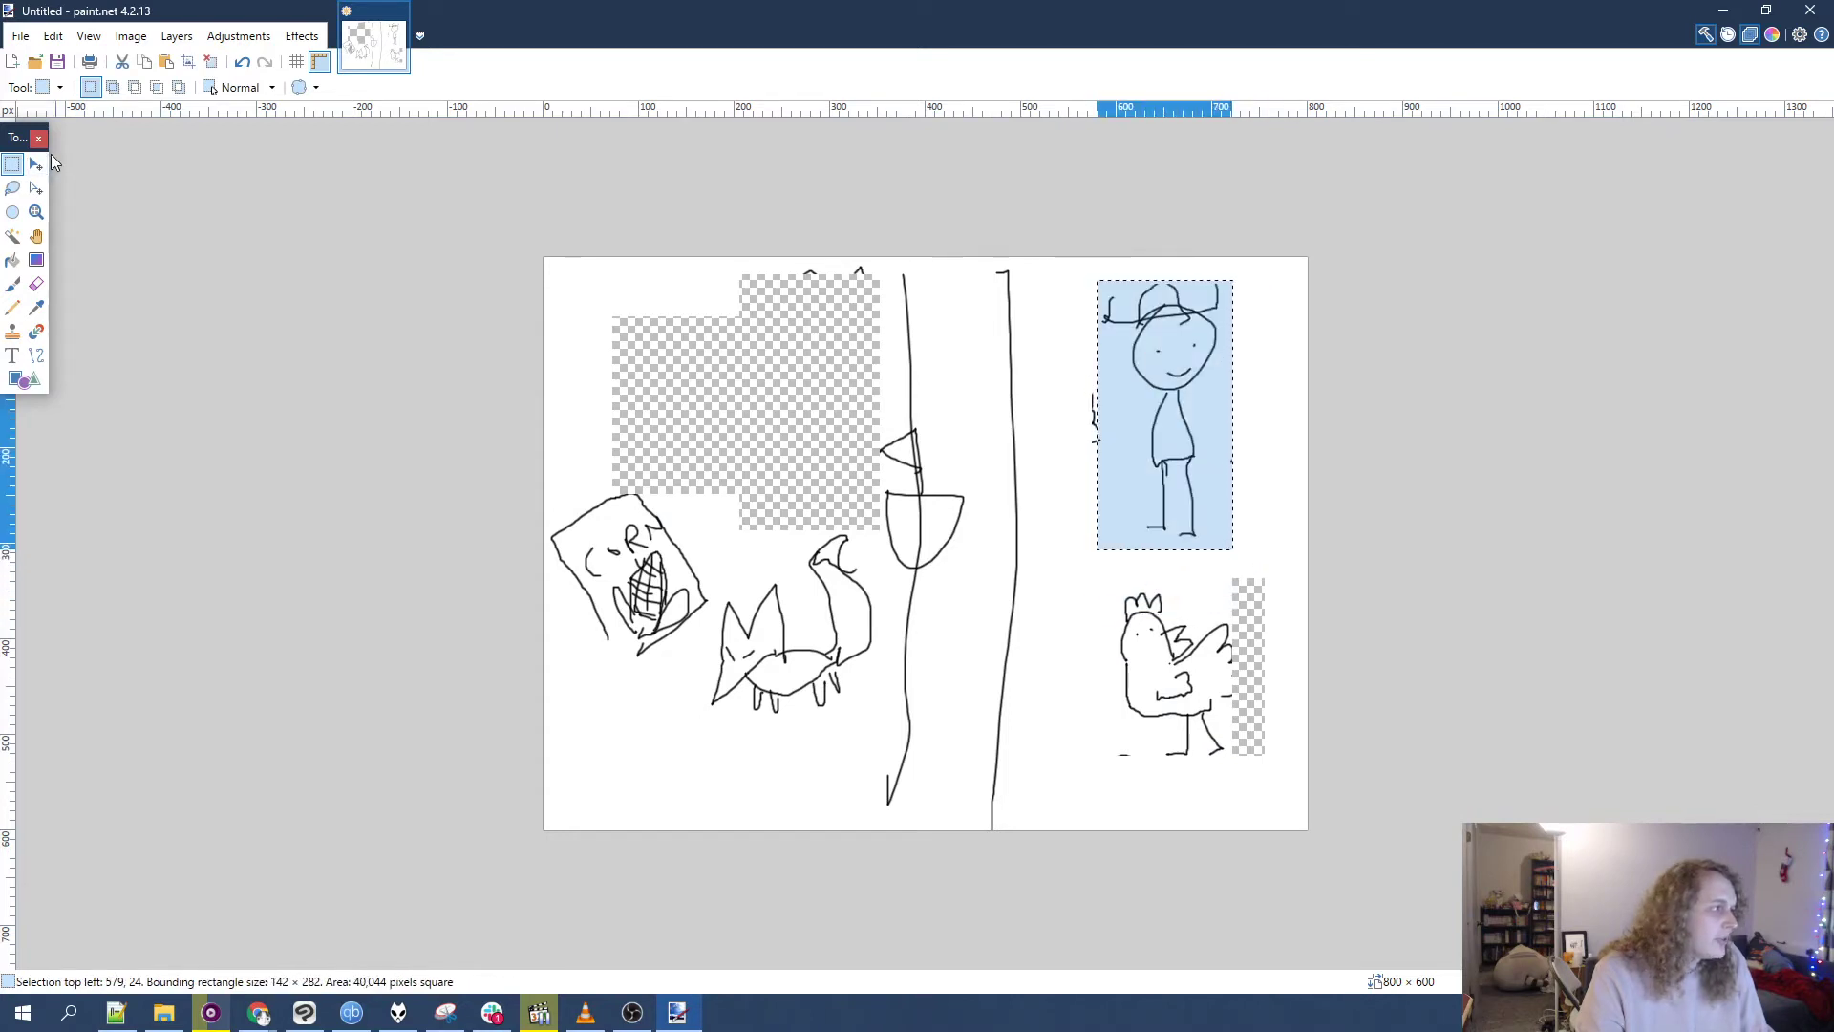
pyautogui.click(36, 166)
pyautogui.moveTo(1096, 478); pyautogui.dragTo(762, 431)
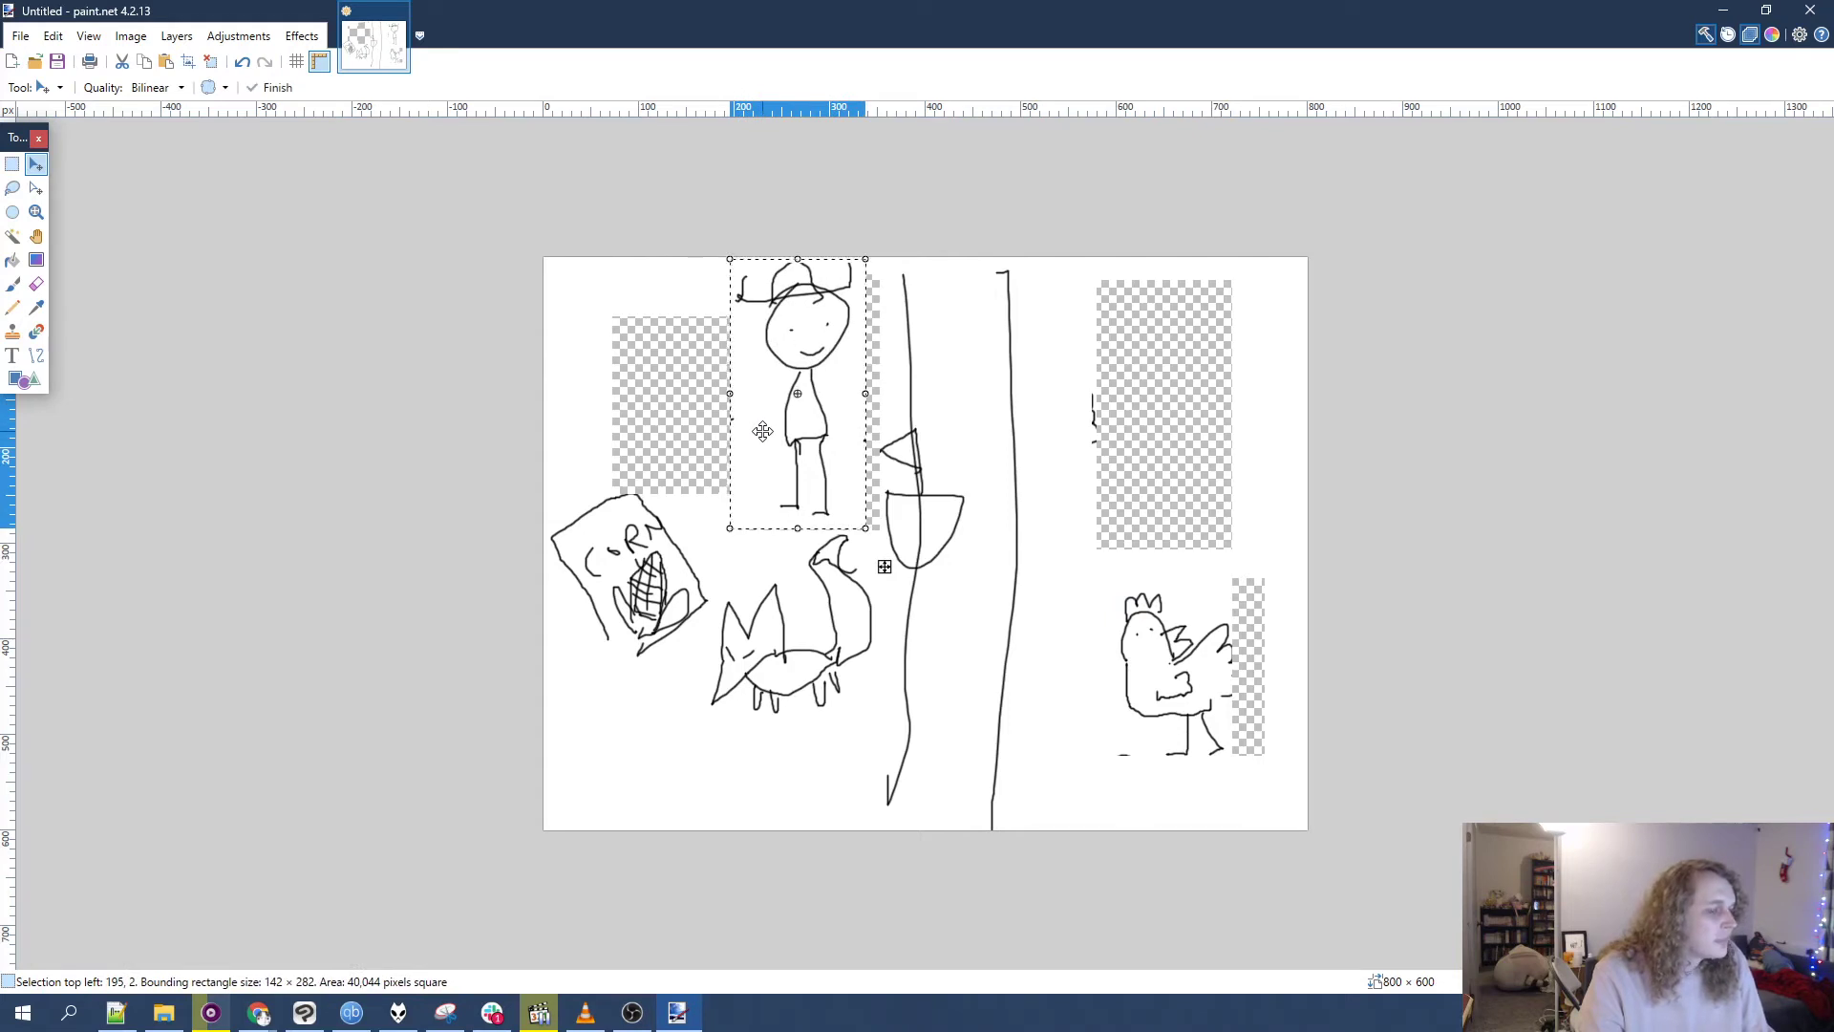
# - Select the farmer and the fox together and move them across the river beside the chicken
pyautogui.click(11, 166)
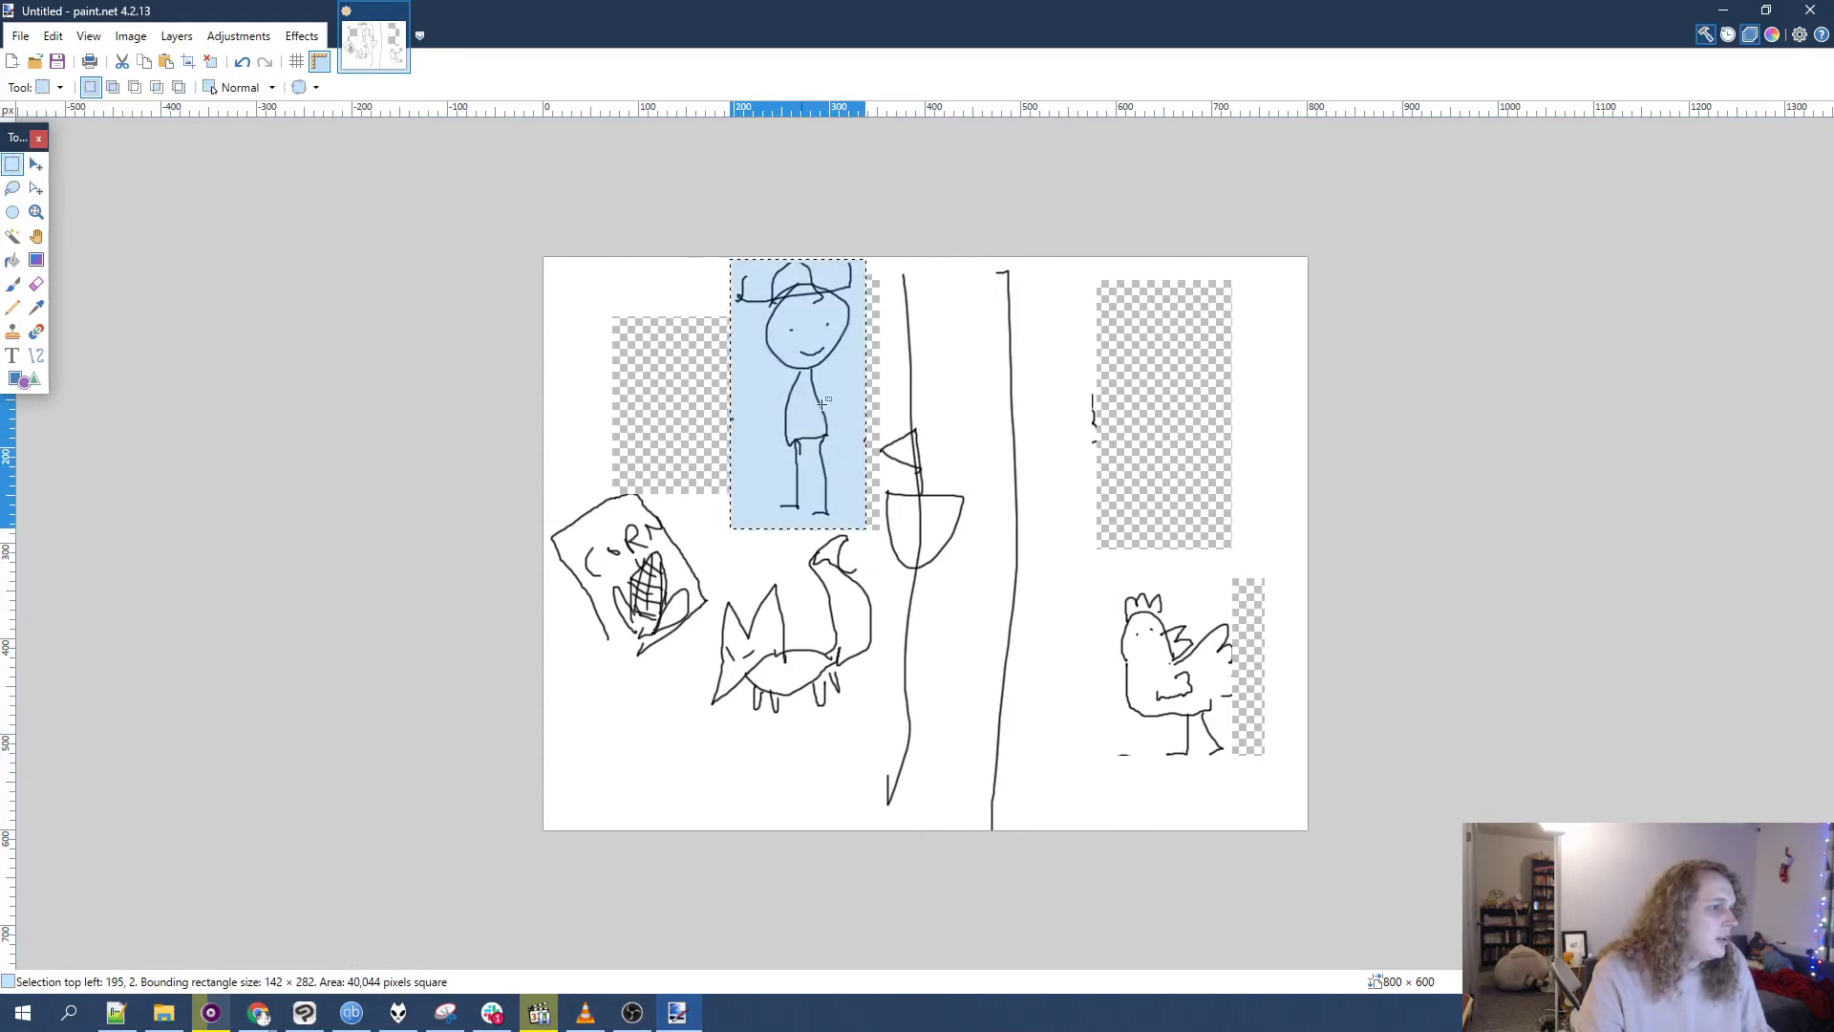
pyautogui.click(718, 324)
pyautogui.moveTo(710, 279); pyautogui.dragTo(881, 798)
pyautogui.click(749, 368)
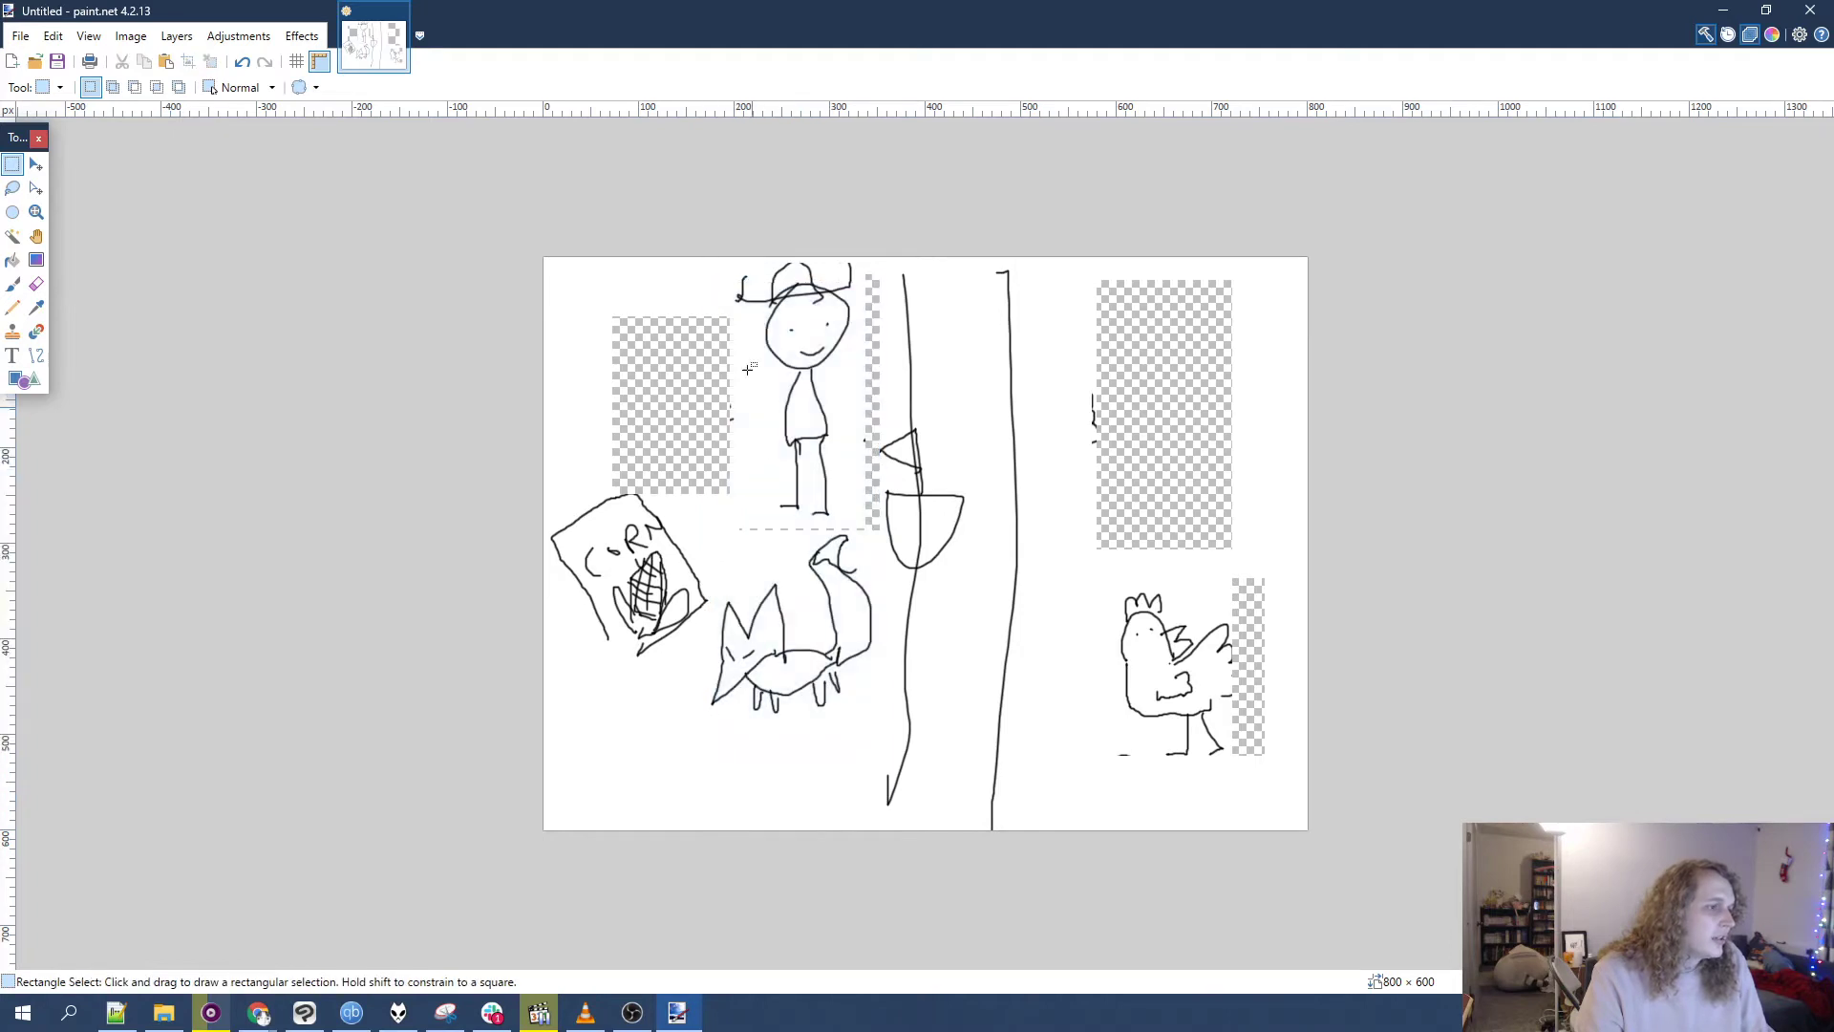
pyautogui.moveTo(721, 264); pyautogui.dragTo(876, 766)
pyautogui.click(36, 165)
pyautogui.moveTo(790, 528); pyautogui.dragTo(1022, 561)
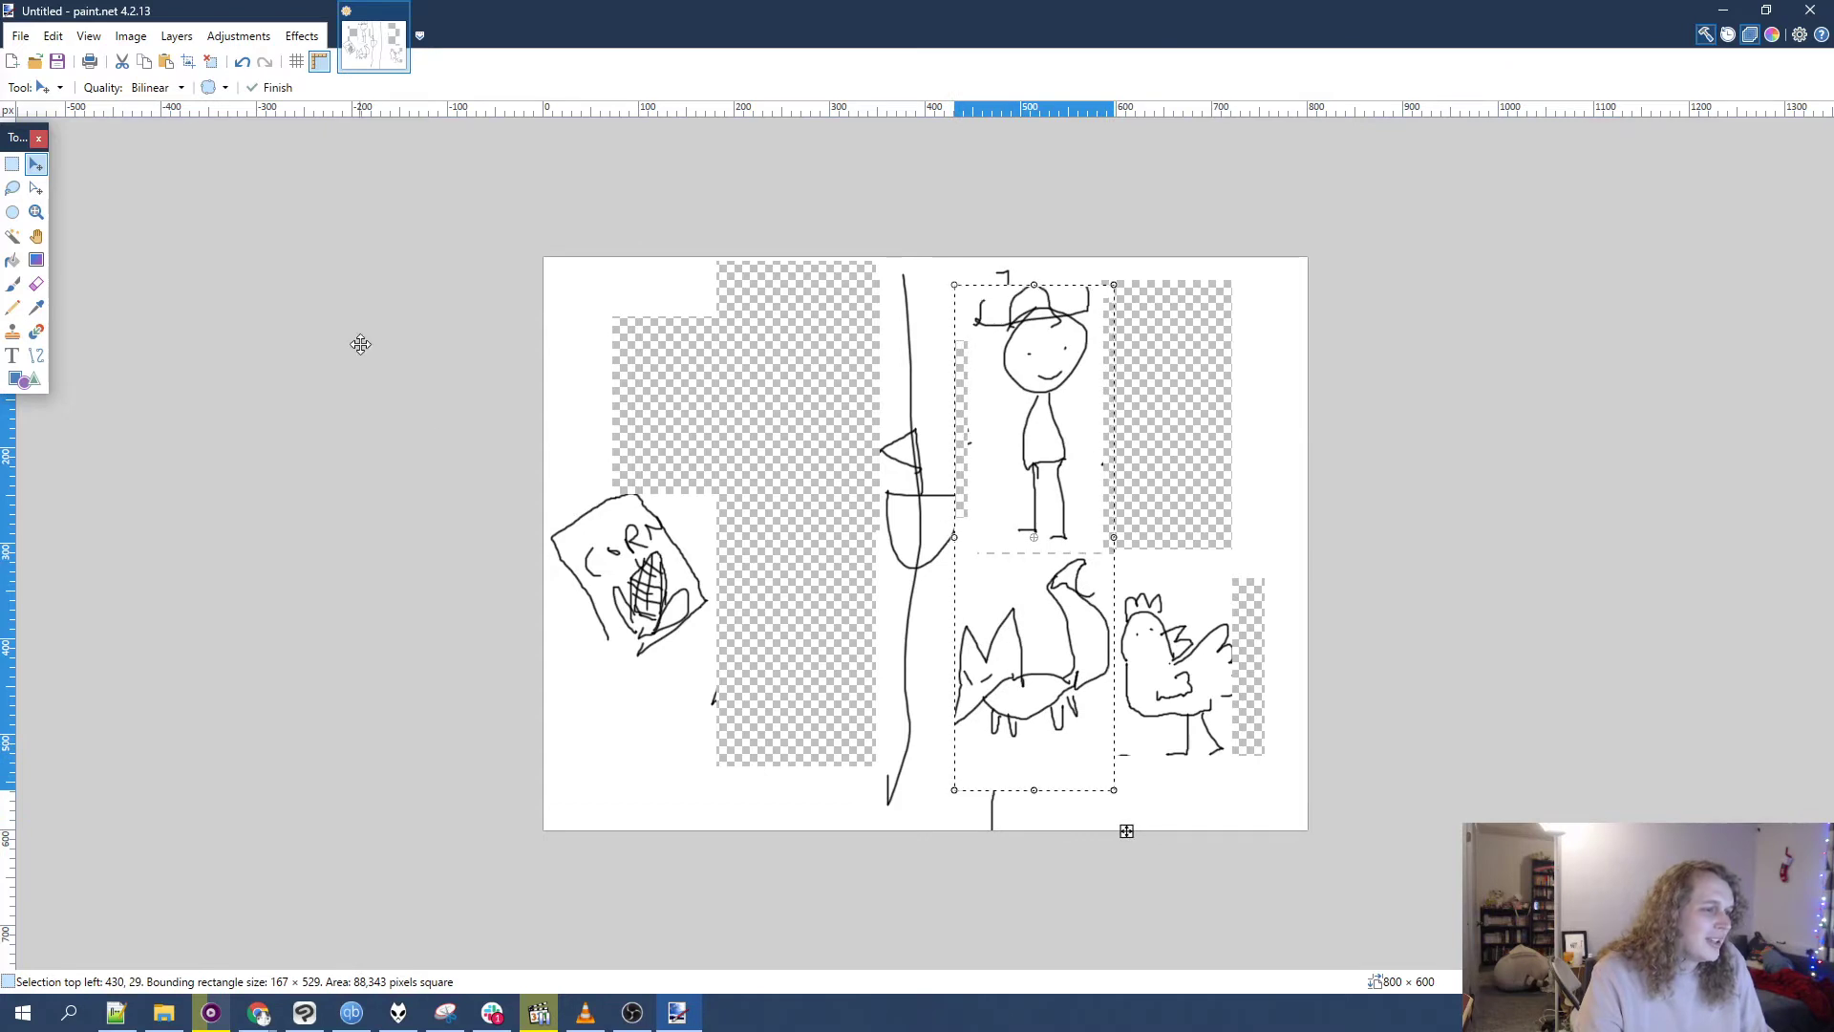
# - Select only the farmer on the right riverbank and shift him slightly to the right
pyautogui.click(12, 163)
pyautogui.click(961, 276)
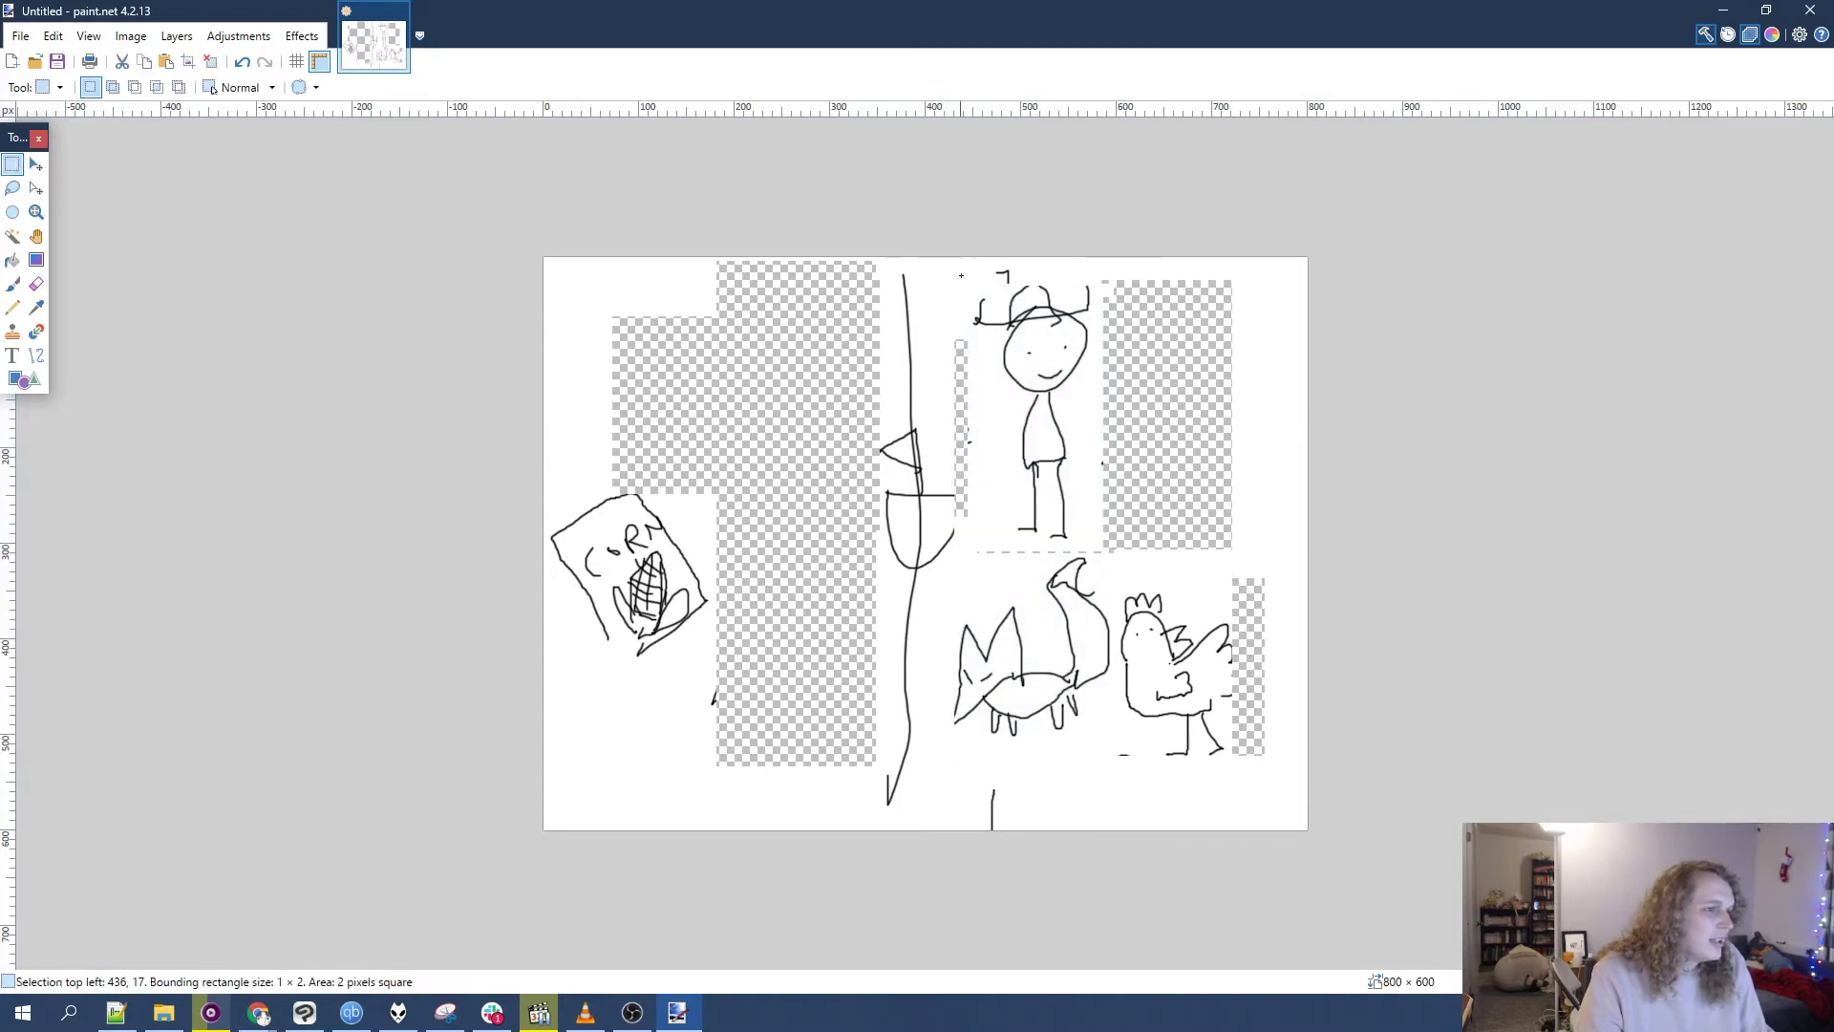
pyautogui.moveTo(962, 276); pyautogui.dragTo(1132, 551)
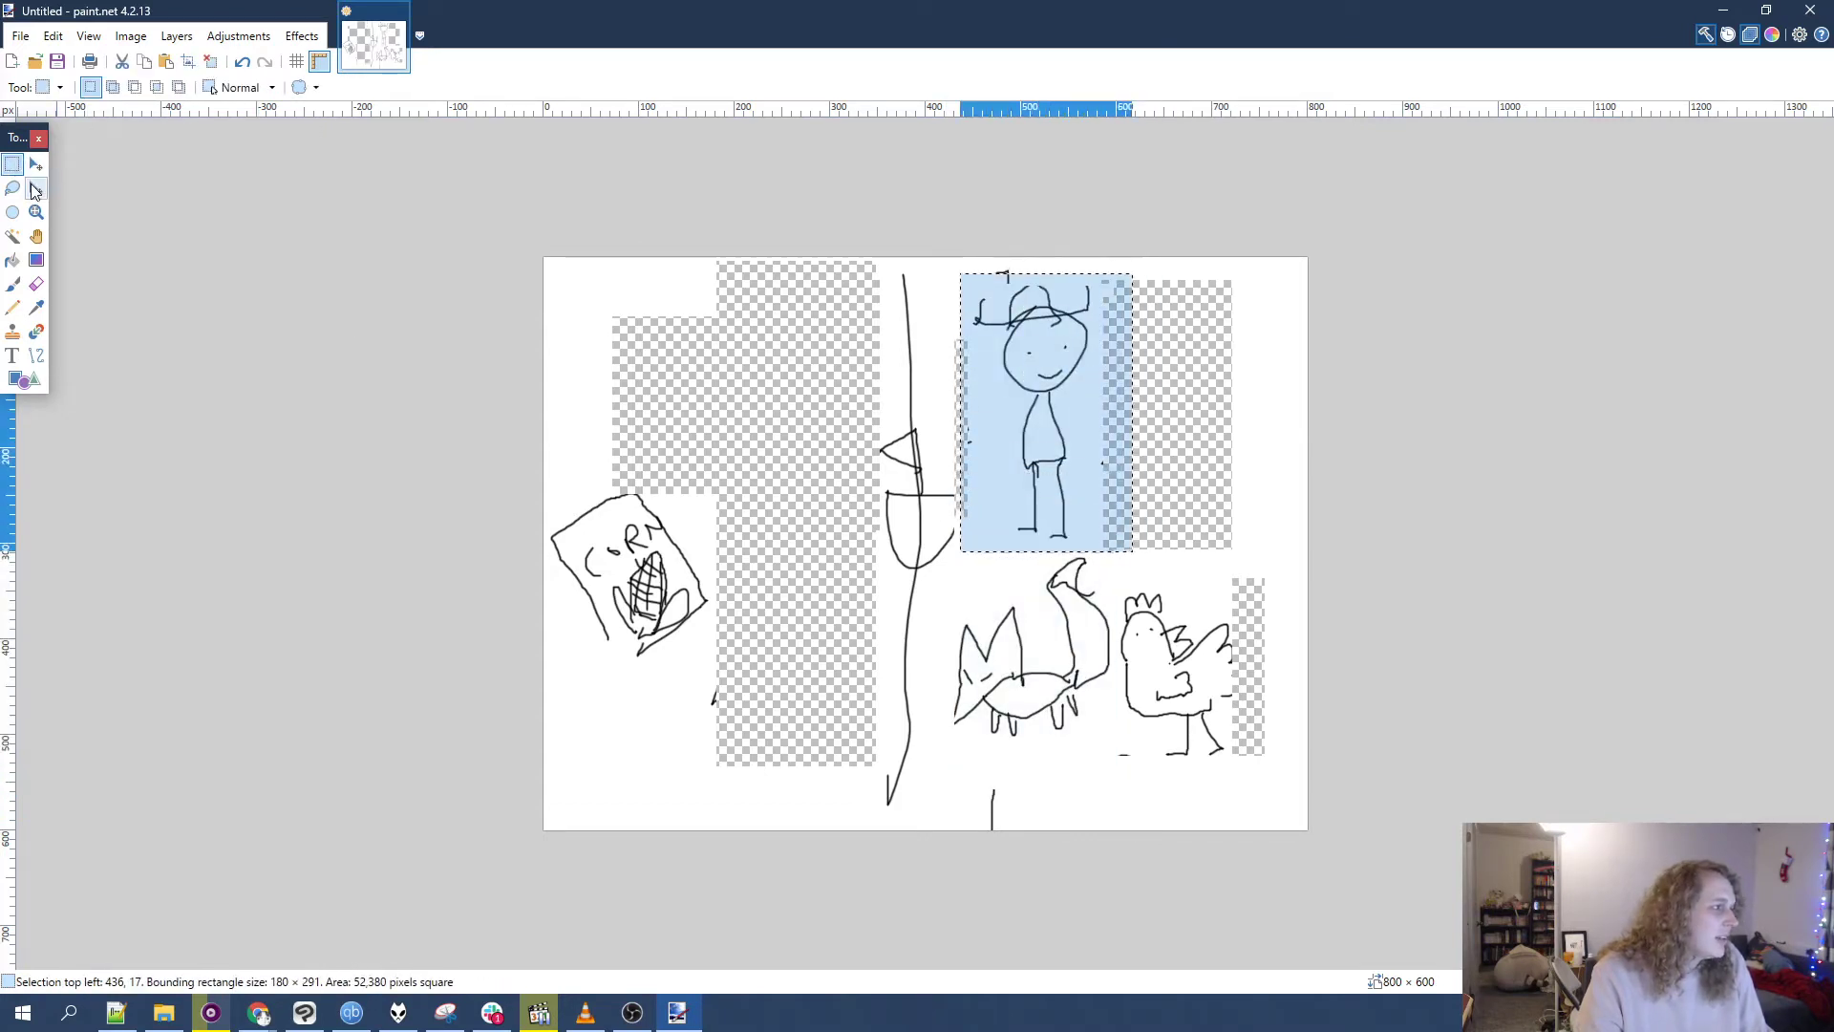
pyautogui.click(35, 163)
pyautogui.moveTo(990, 416)
pyautogui.mouseDown()
pyautogui.moveTo(720, 409)
pyautogui.moveTo(703, 446)
pyautogui.moveTo(1034, 411)
pyautogui.moveTo(998, 421)
pyautogui.mouseUp()
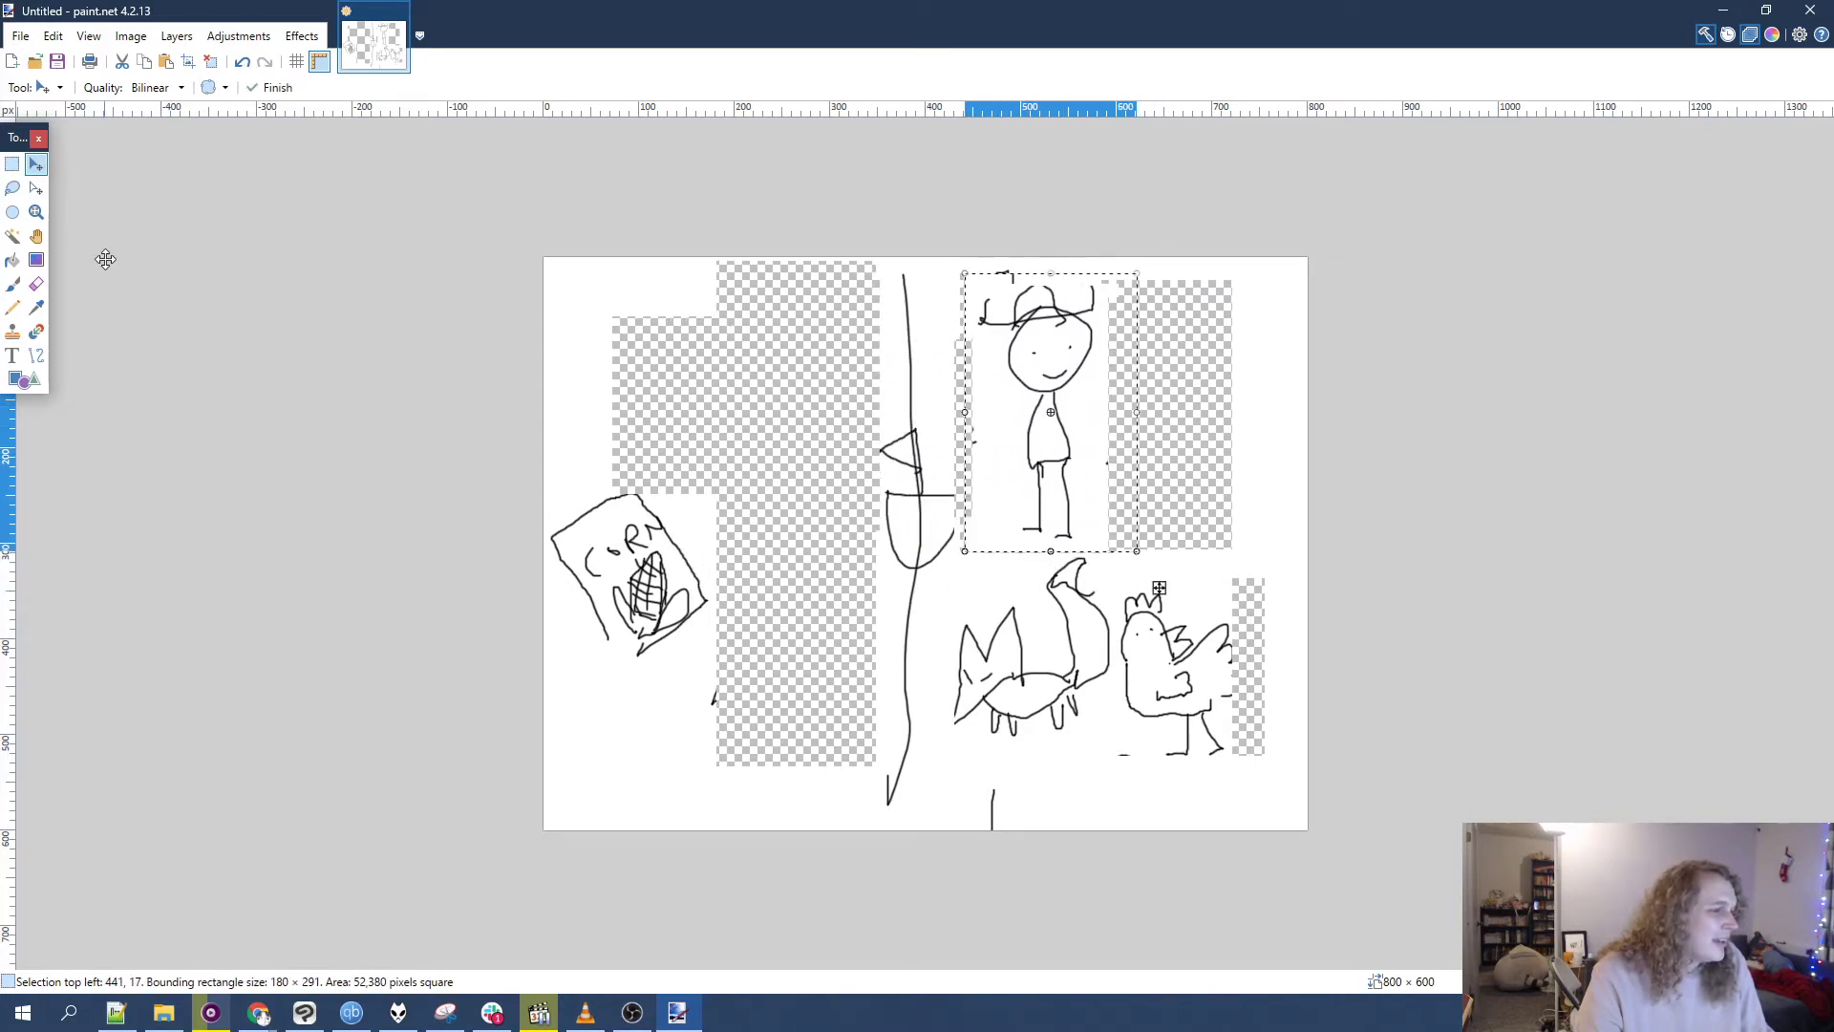
# - Undo the recent moves until the farmer and the fox are back on the left riverbank
pyautogui.hotkey('ctrl', 'z')
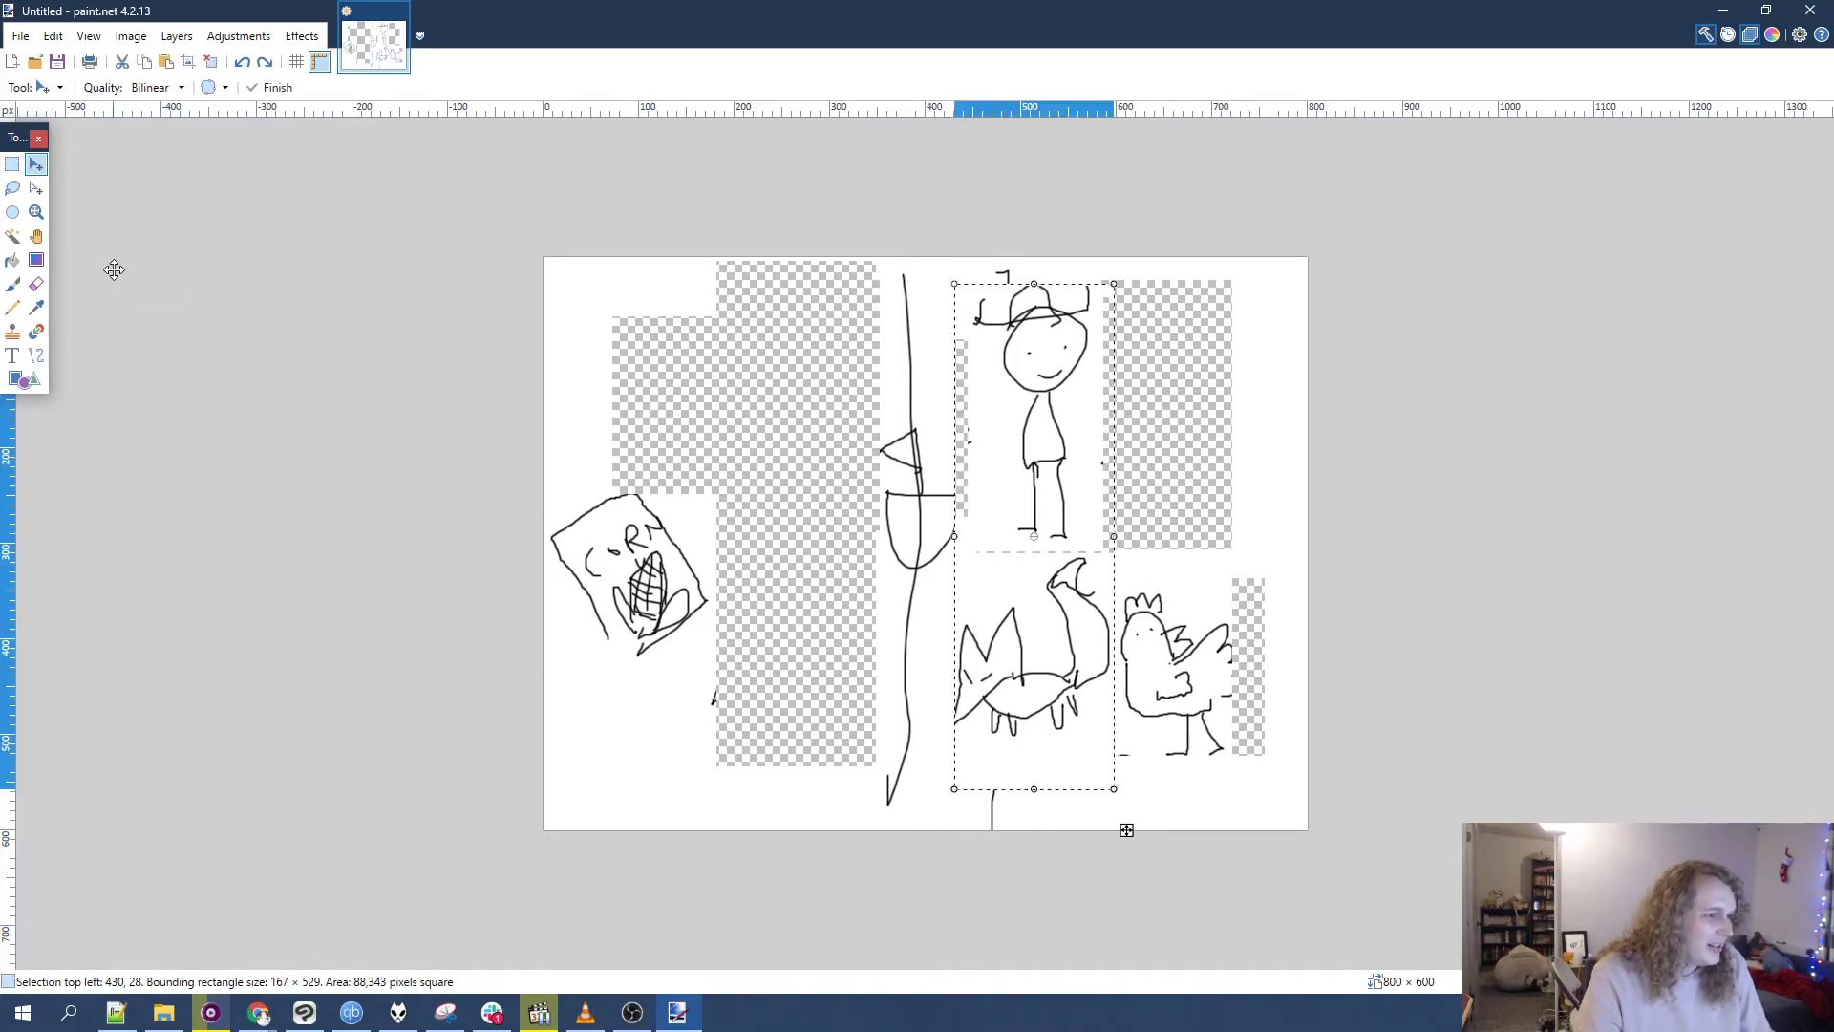
pyautogui.hotkey('ctrl', 'z')
pyautogui.hotkey('ctrl', 'z')
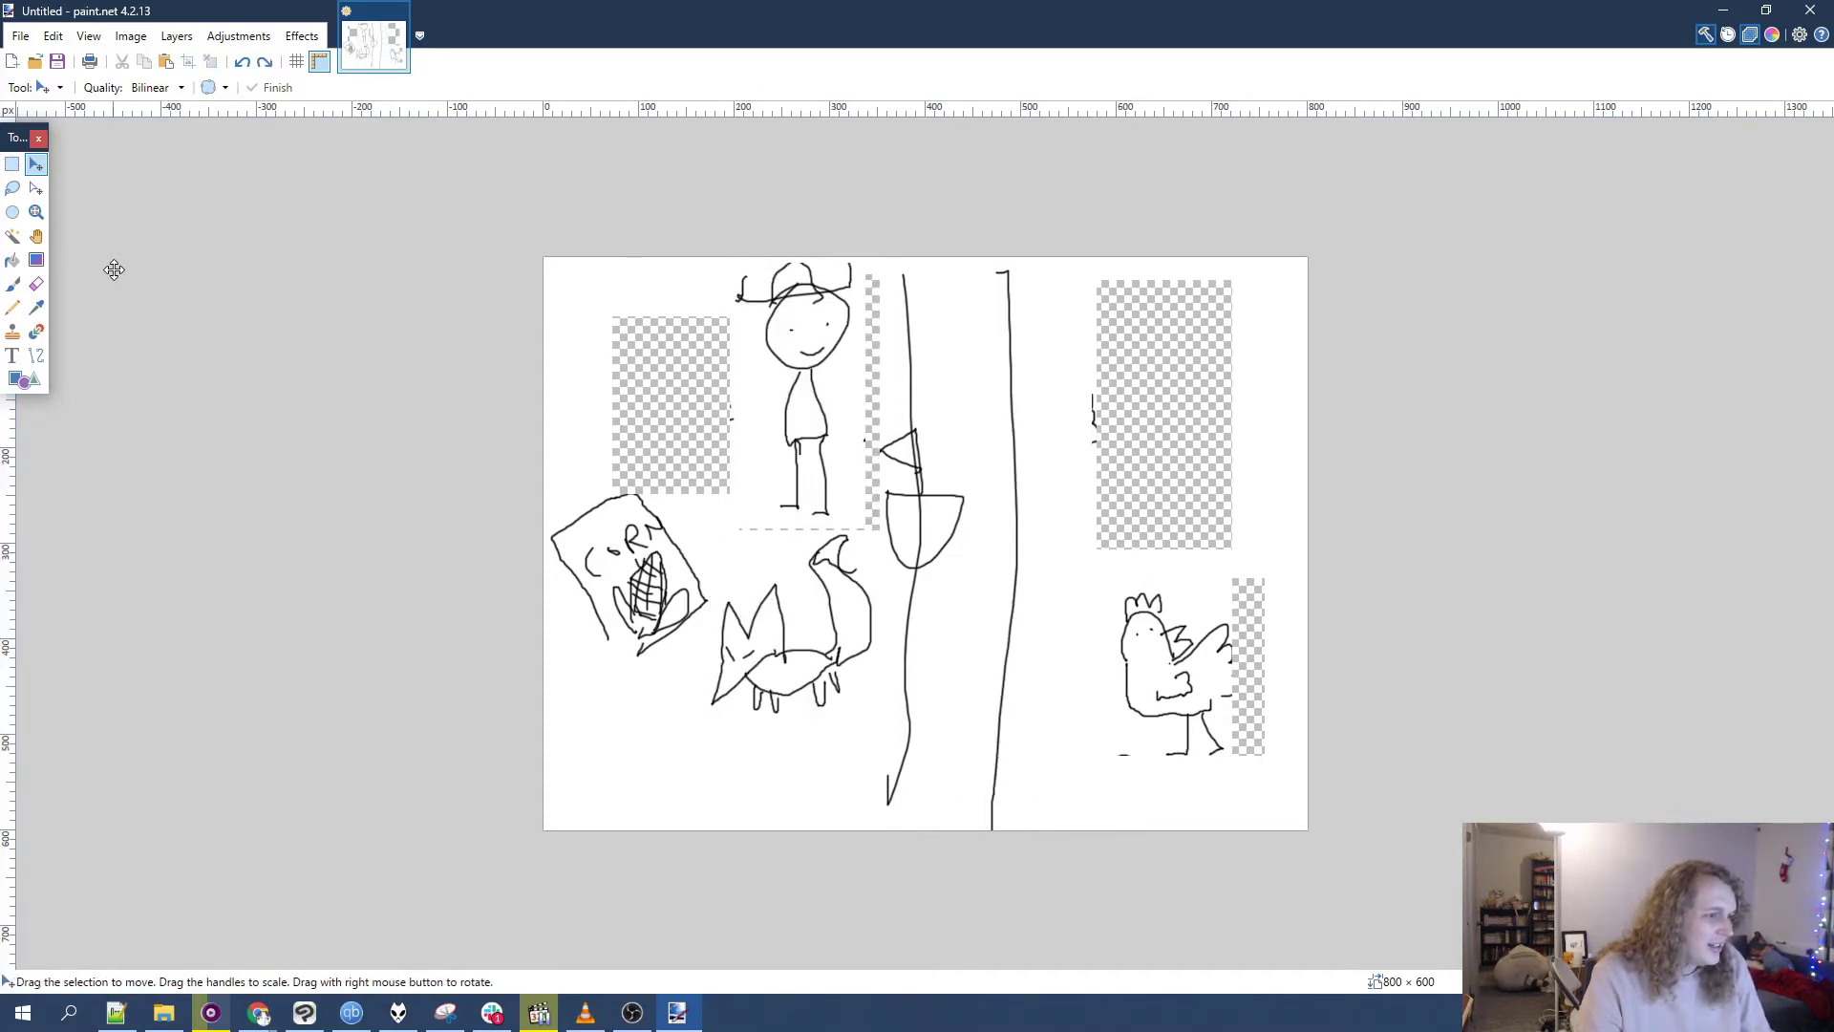
pyautogui.hotkey('ctrl', 'y')
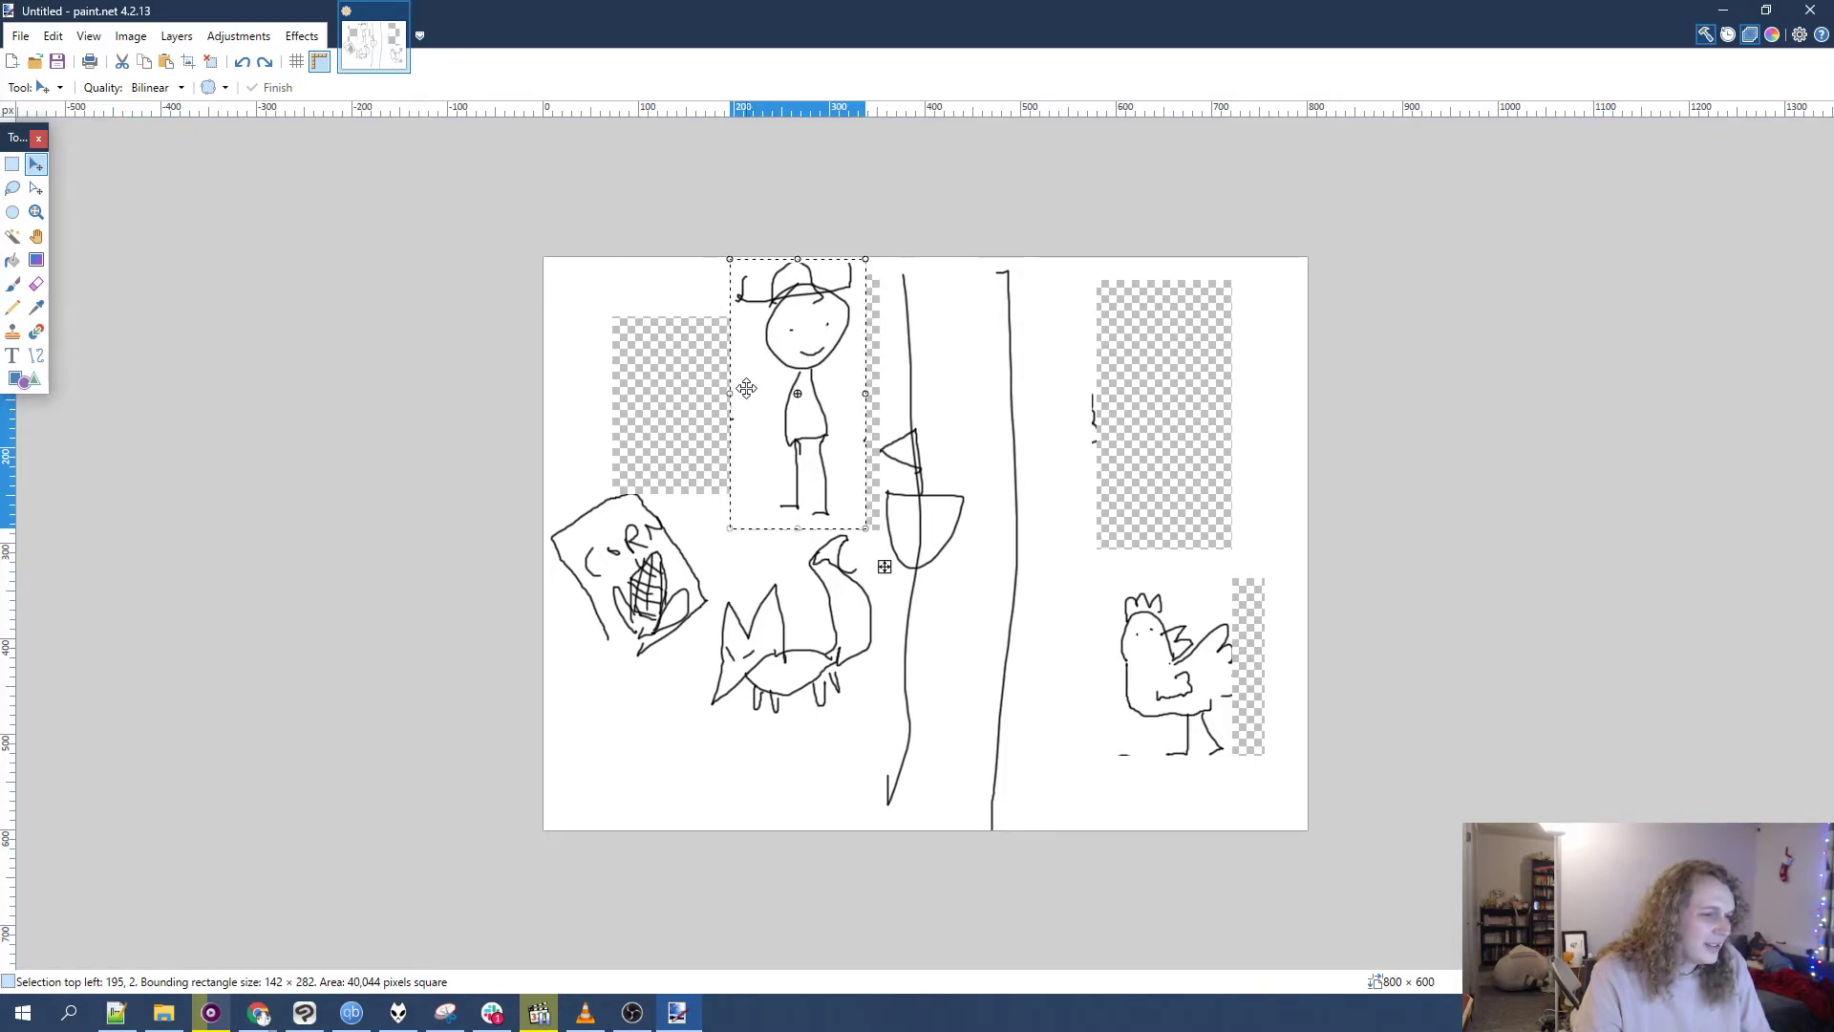
# - Try to move the farmer alone across to the right riverbank, and undo that move
pyautogui.click(17, 171)
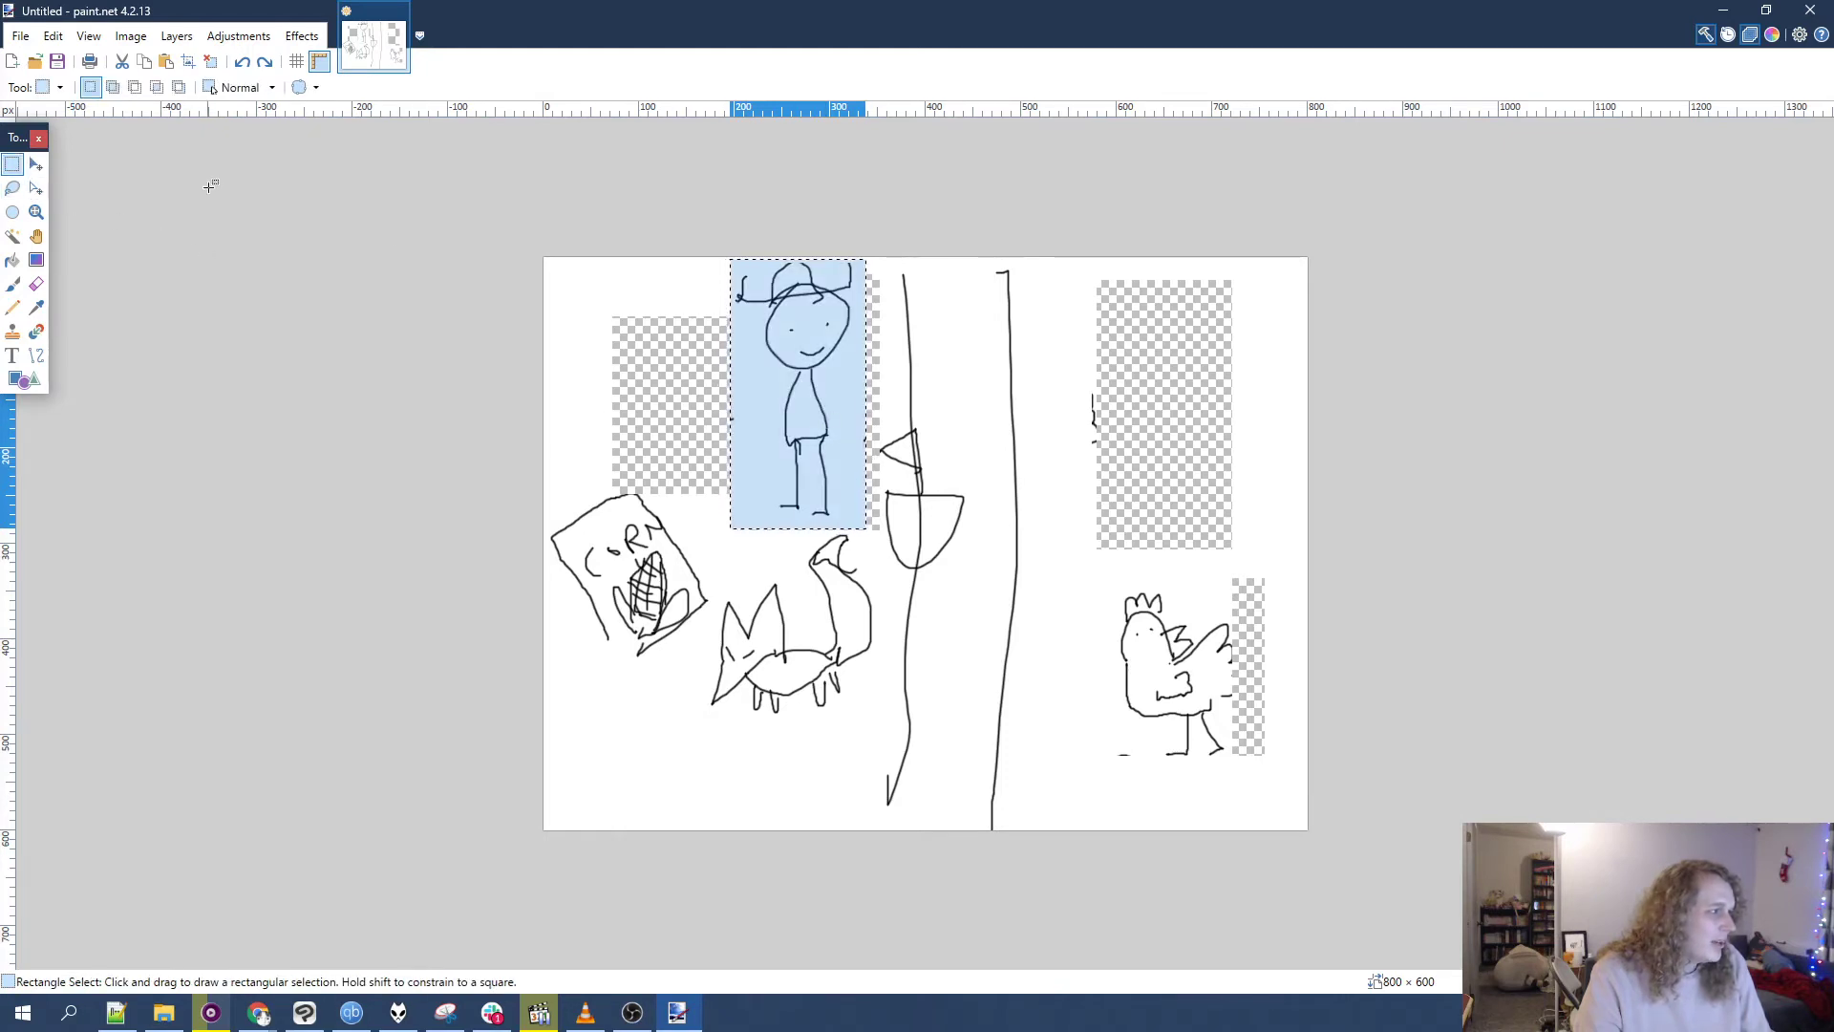
pyautogui.click(35, 164)
pyautogui.moveTo(846, 431); pyautogui.dragTo(1161, 451)
pyautogui.click(14, 170)
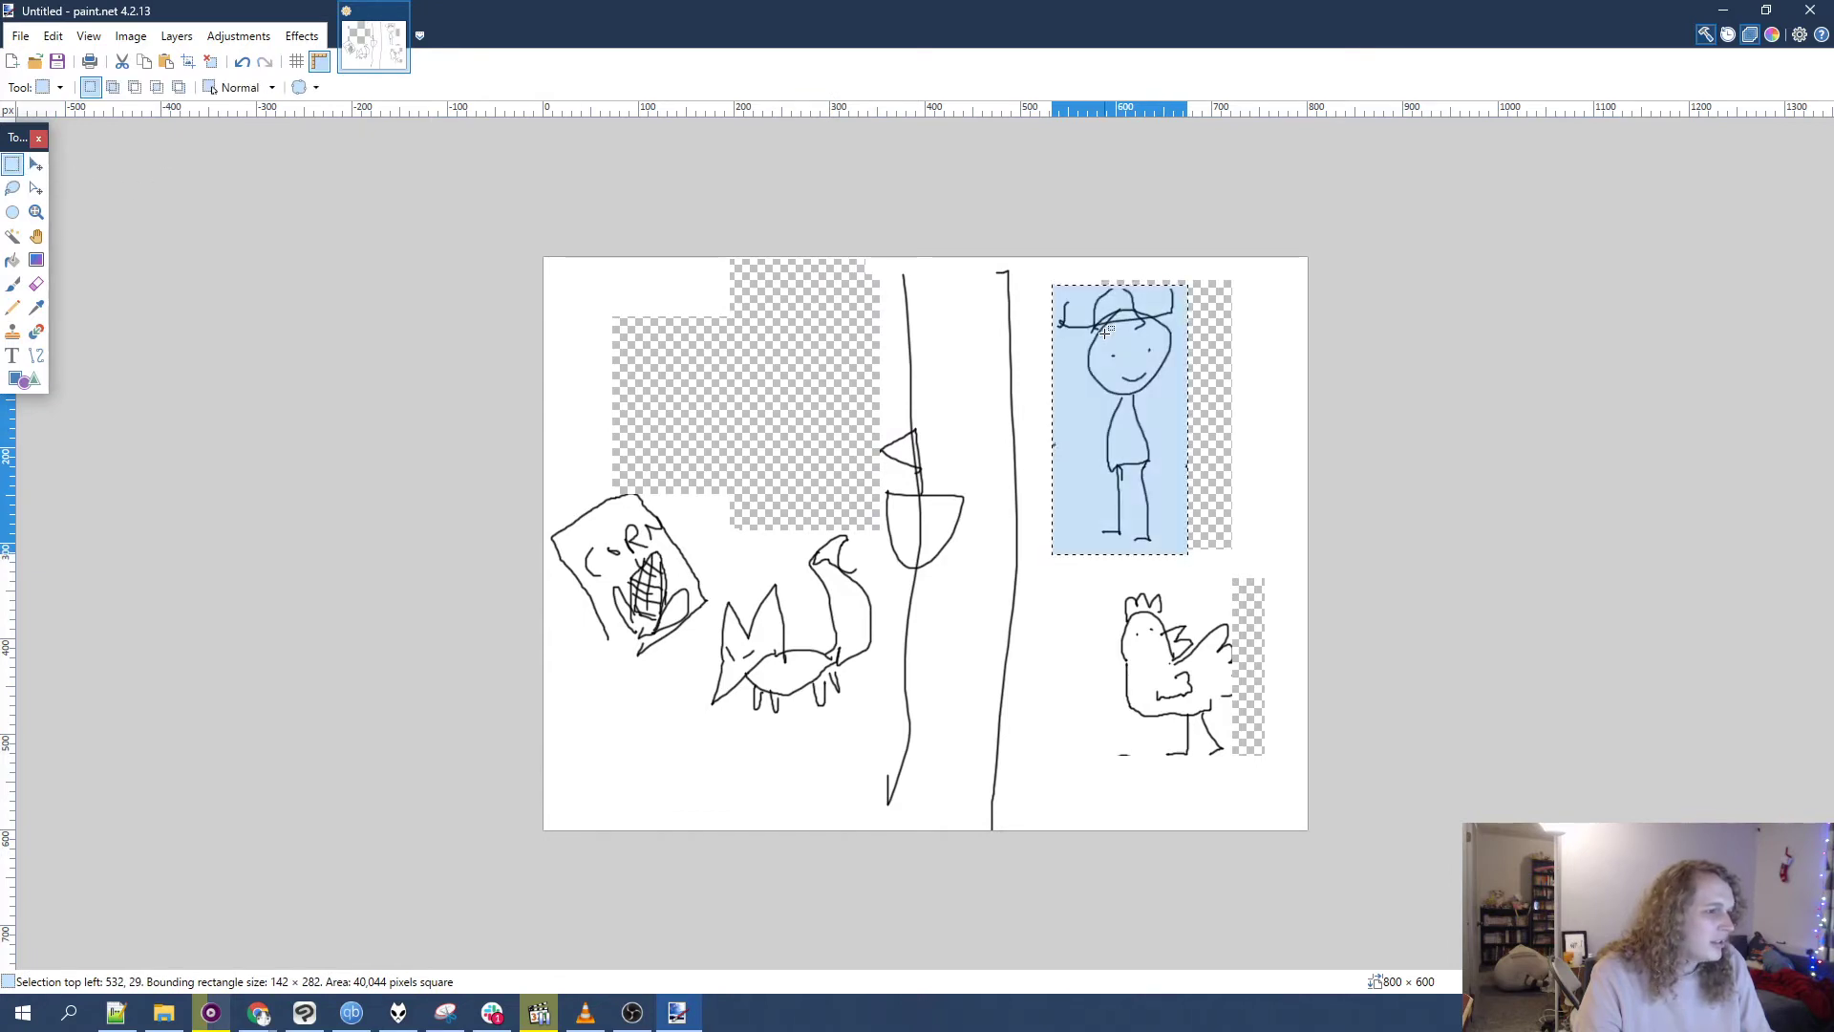
pyautogui.click(1108, 351)
pyautogui.hotkey('ctrl', 'z')
pyautogui.hotkey('ctrl', 'z')
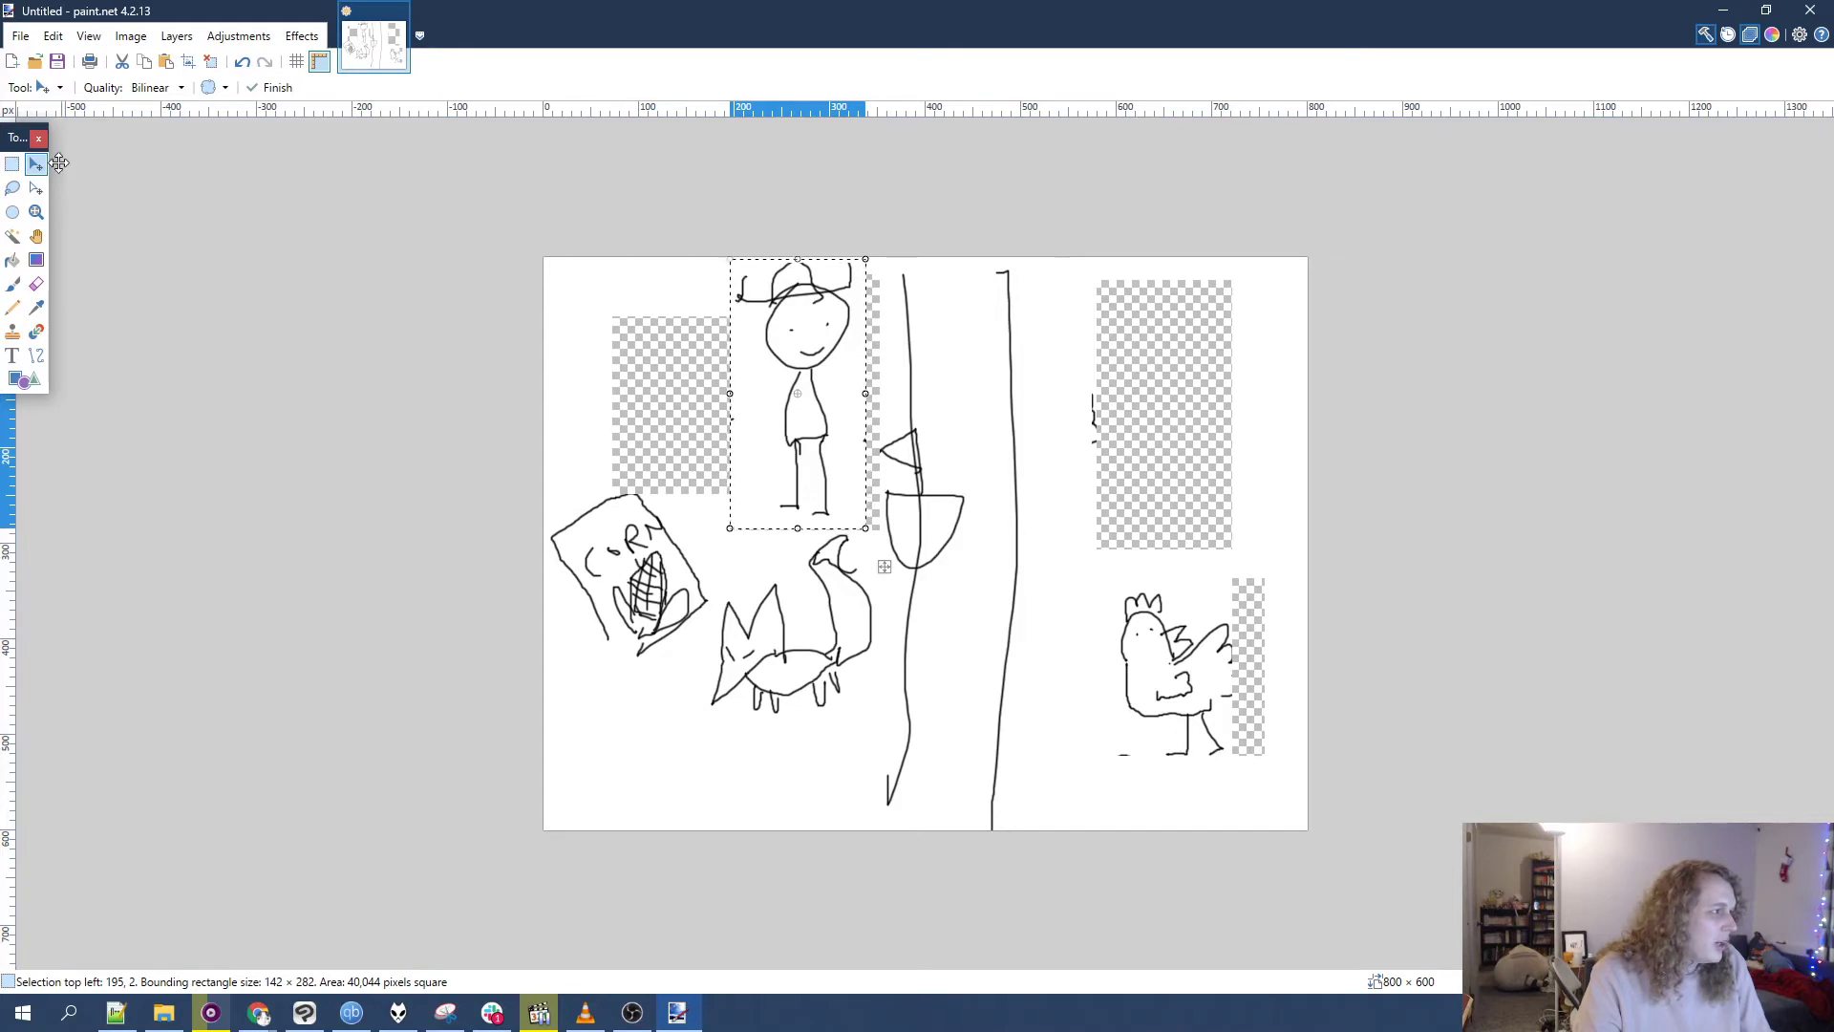
# - Select the corn bag with a rectangular selection and move it across the river, just above the chicken
pyautogui.click(14, 170)
pyautogui.click(723, 264)
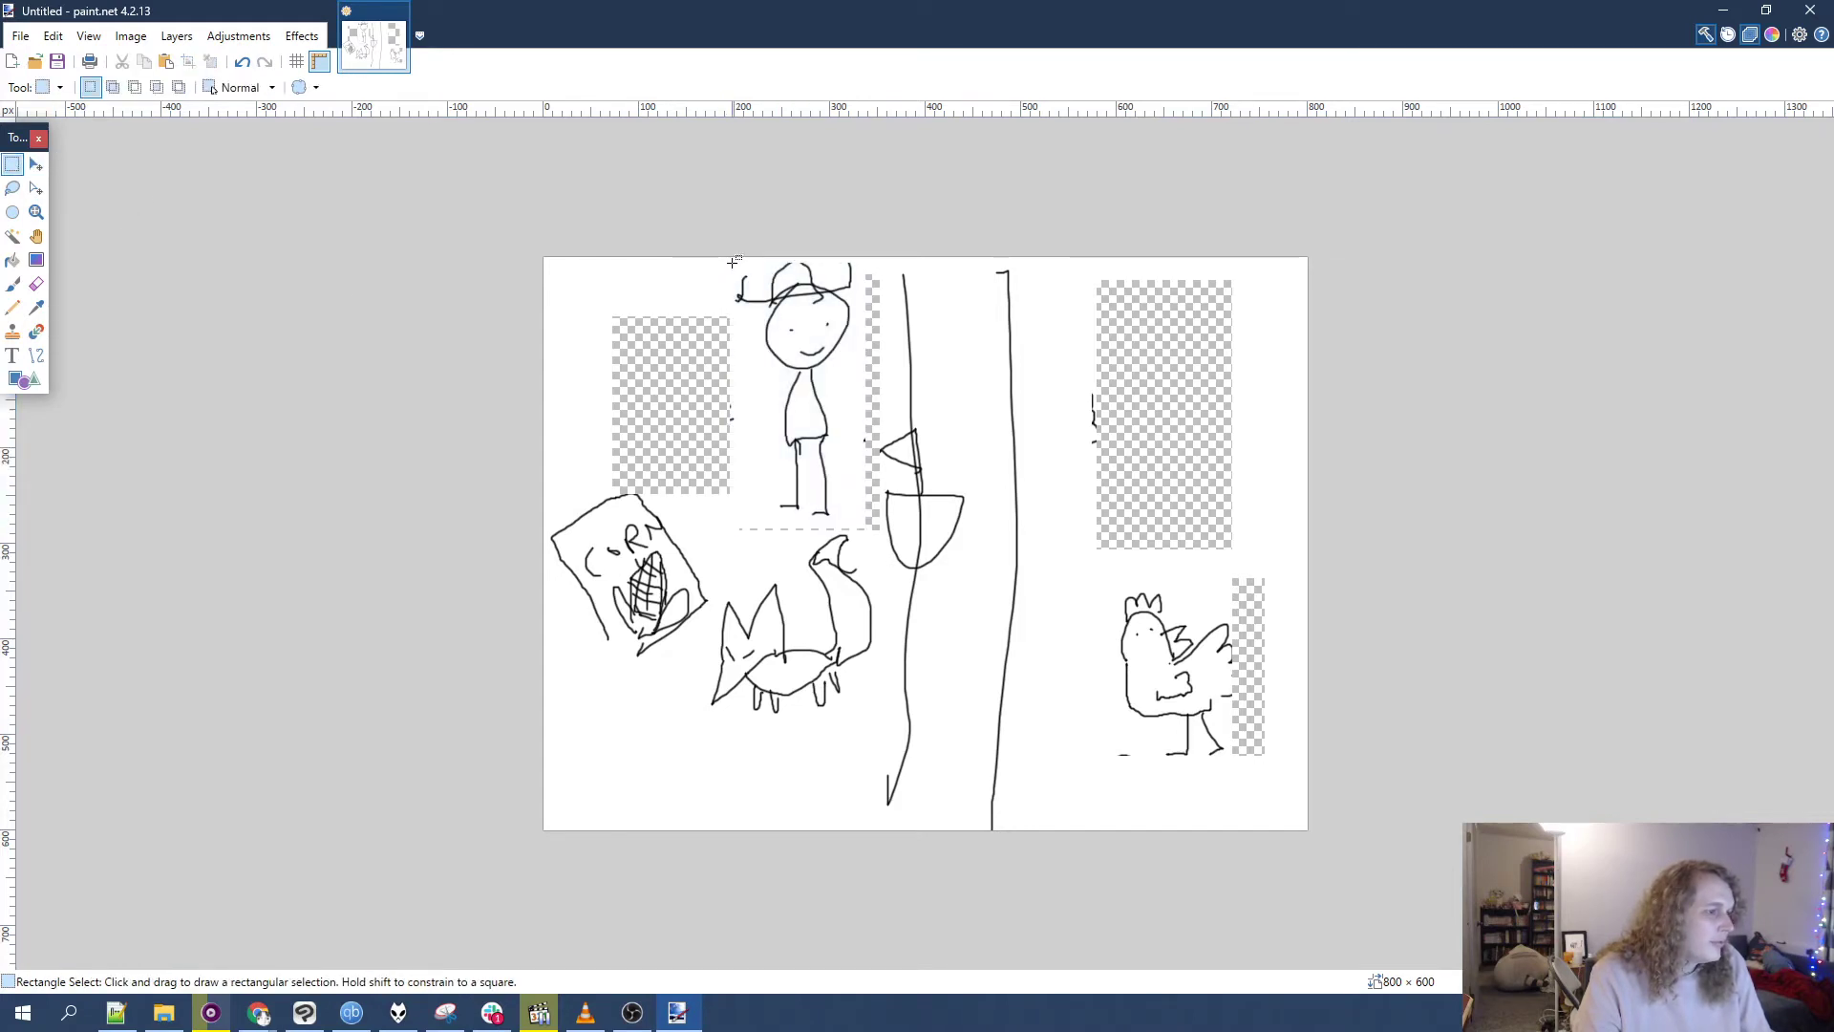
pyautogui.moveTo(733, 262); pyautogui.dragTo(698, 364)
pyautogui.click(892, 764)
pyautogui.moveTo(722, 663); pyautogui.dragTo(535, 460)
pyautogui.click(37, 165)
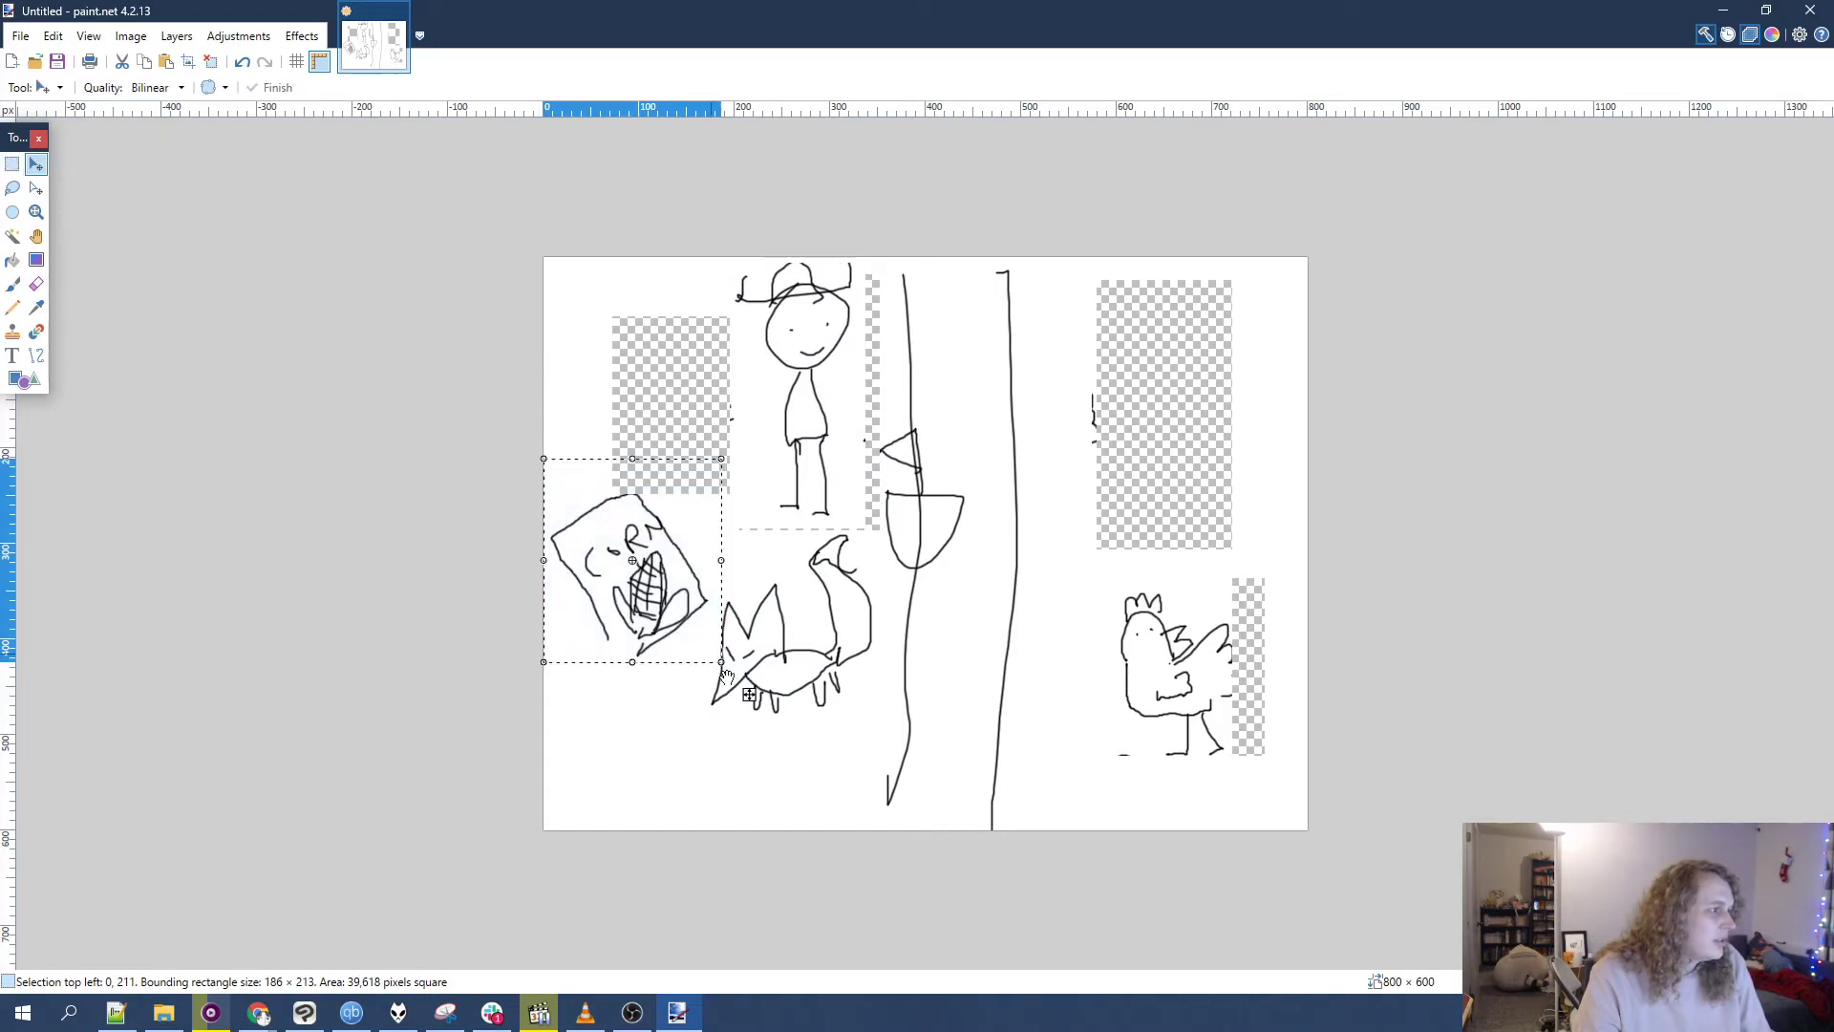
pyautogui.moveTo(606, 553); pyautogui.dragTo(1137, 488)
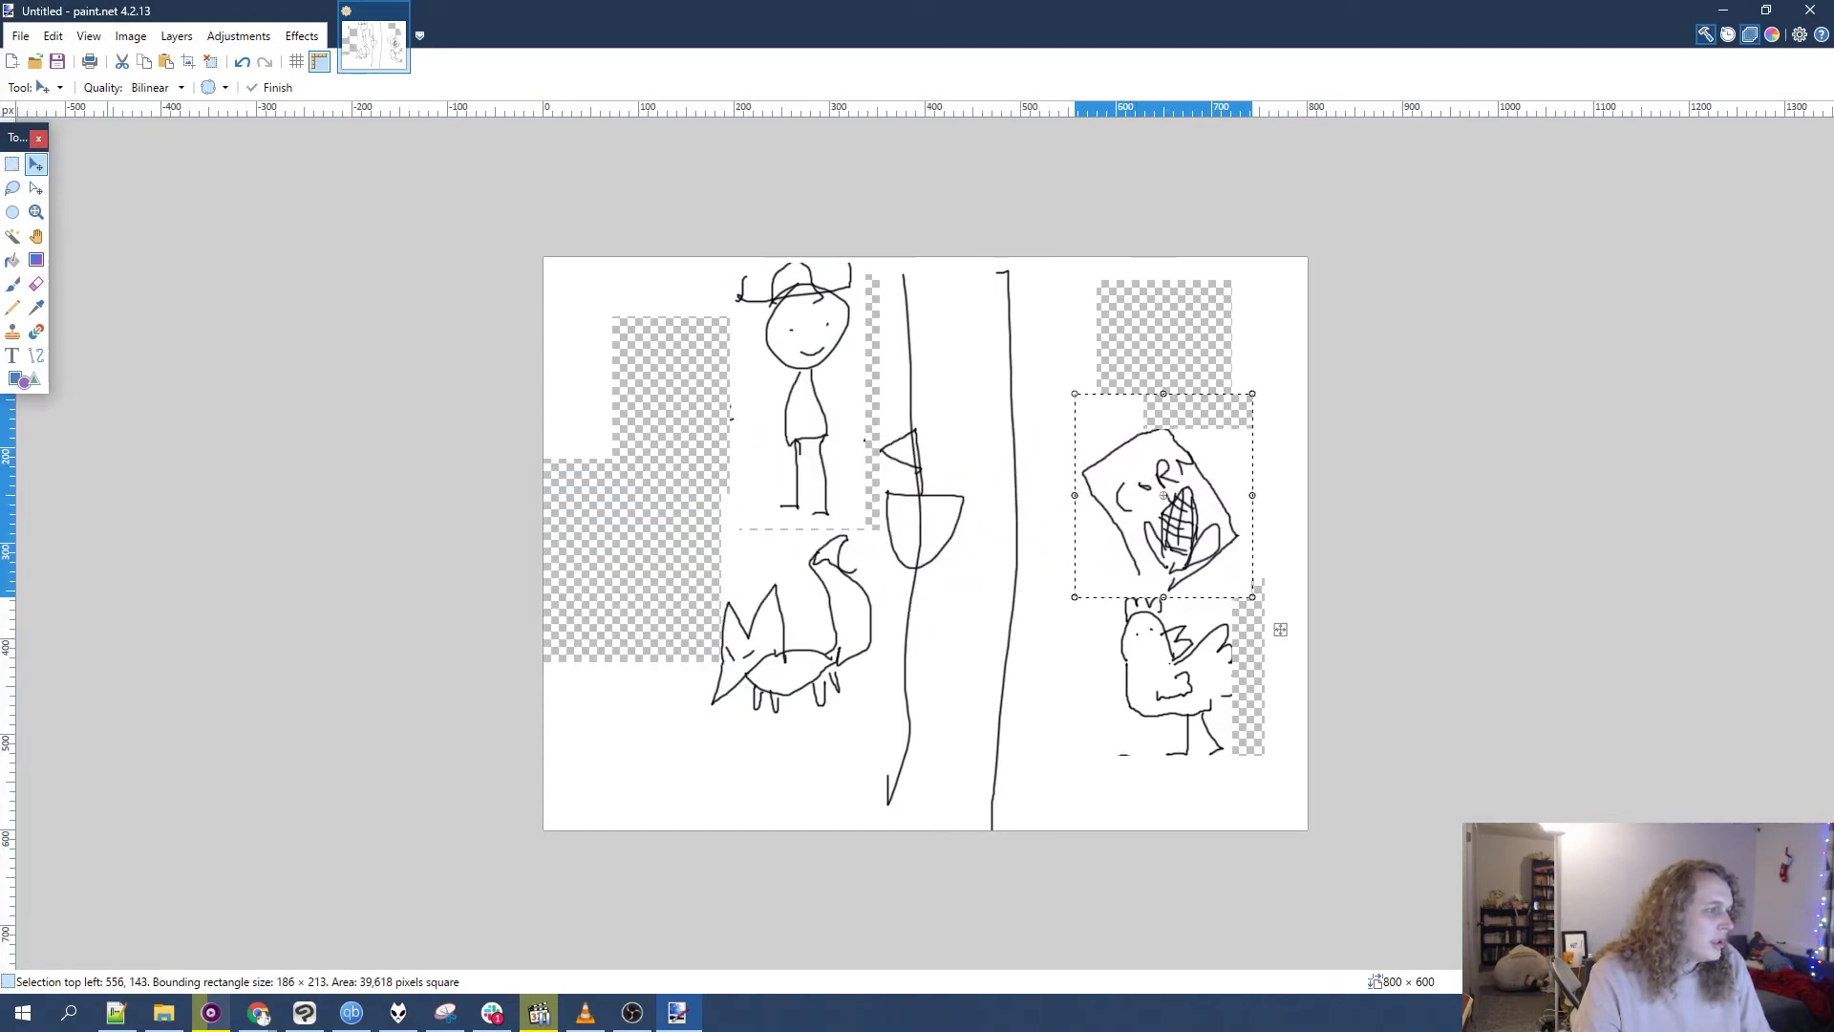
# - Select the farmer and move him across the river, up and to the left of the corn bag
pyautogui.click(12, 164)
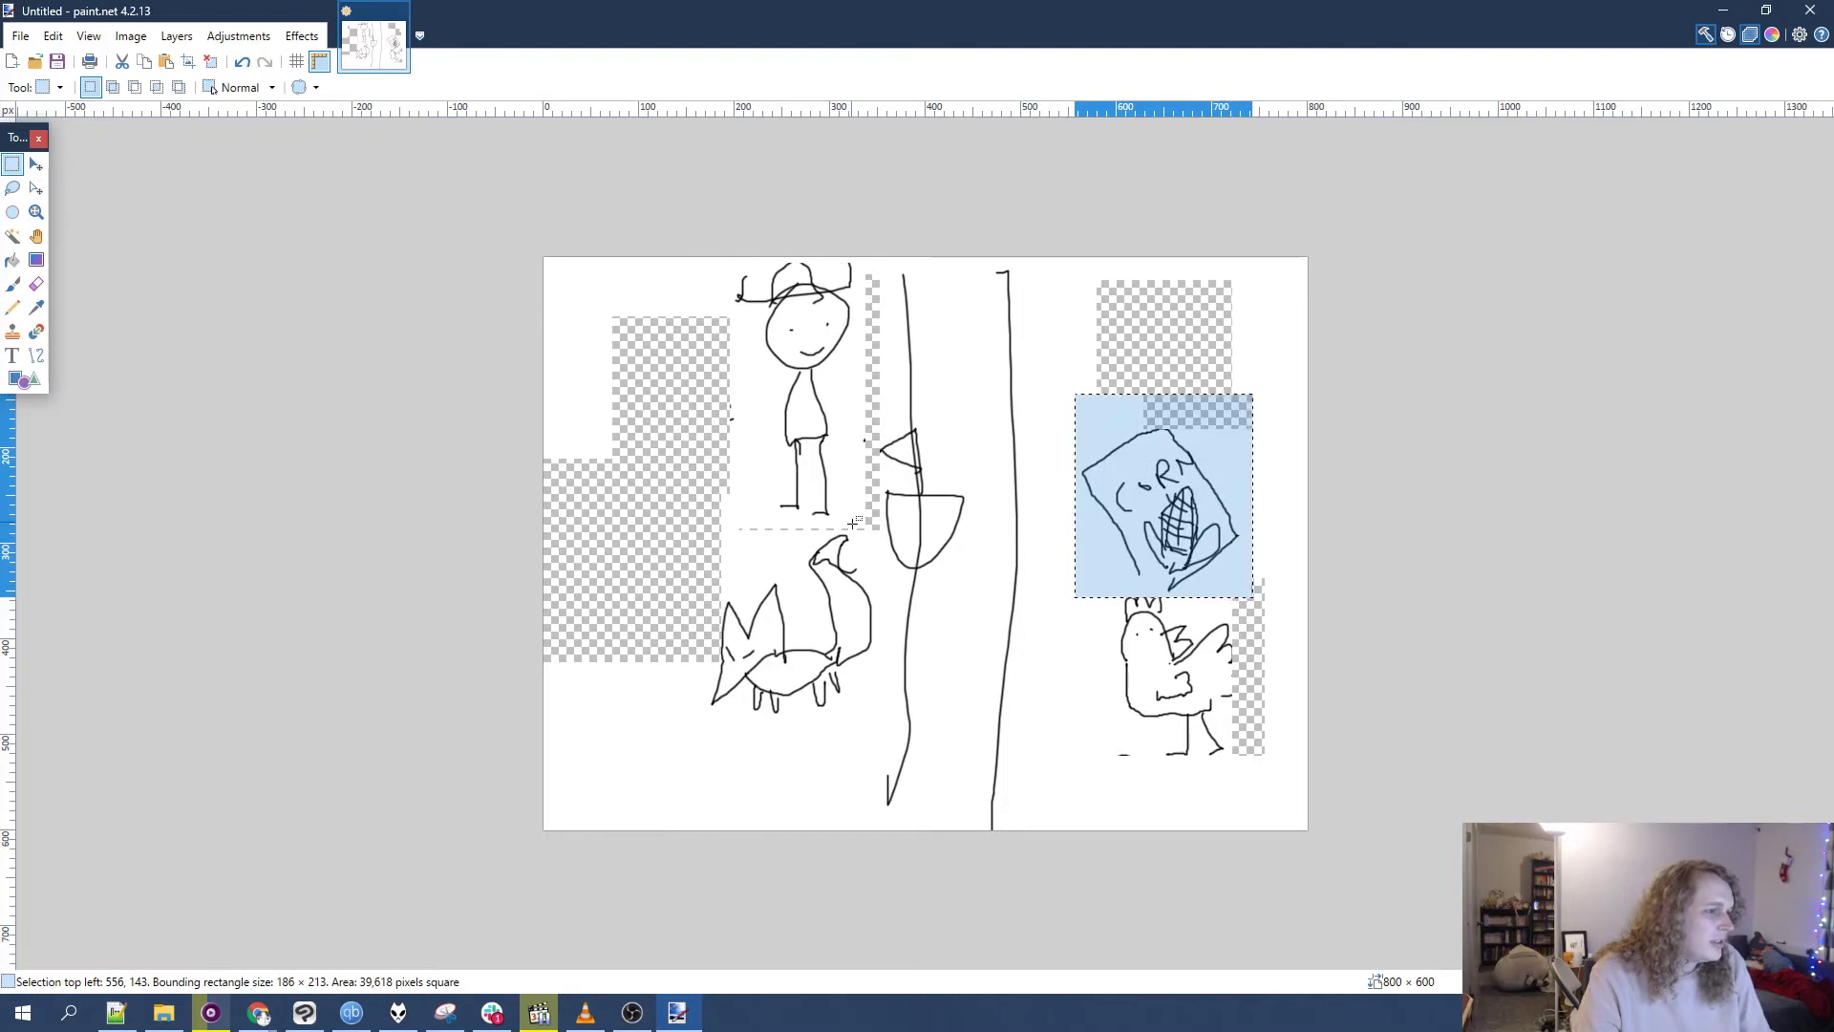
pyautogui.moveTo(858, 533); pyautogui.dragTo(592, 251)
pyautogui.click(36, 165)
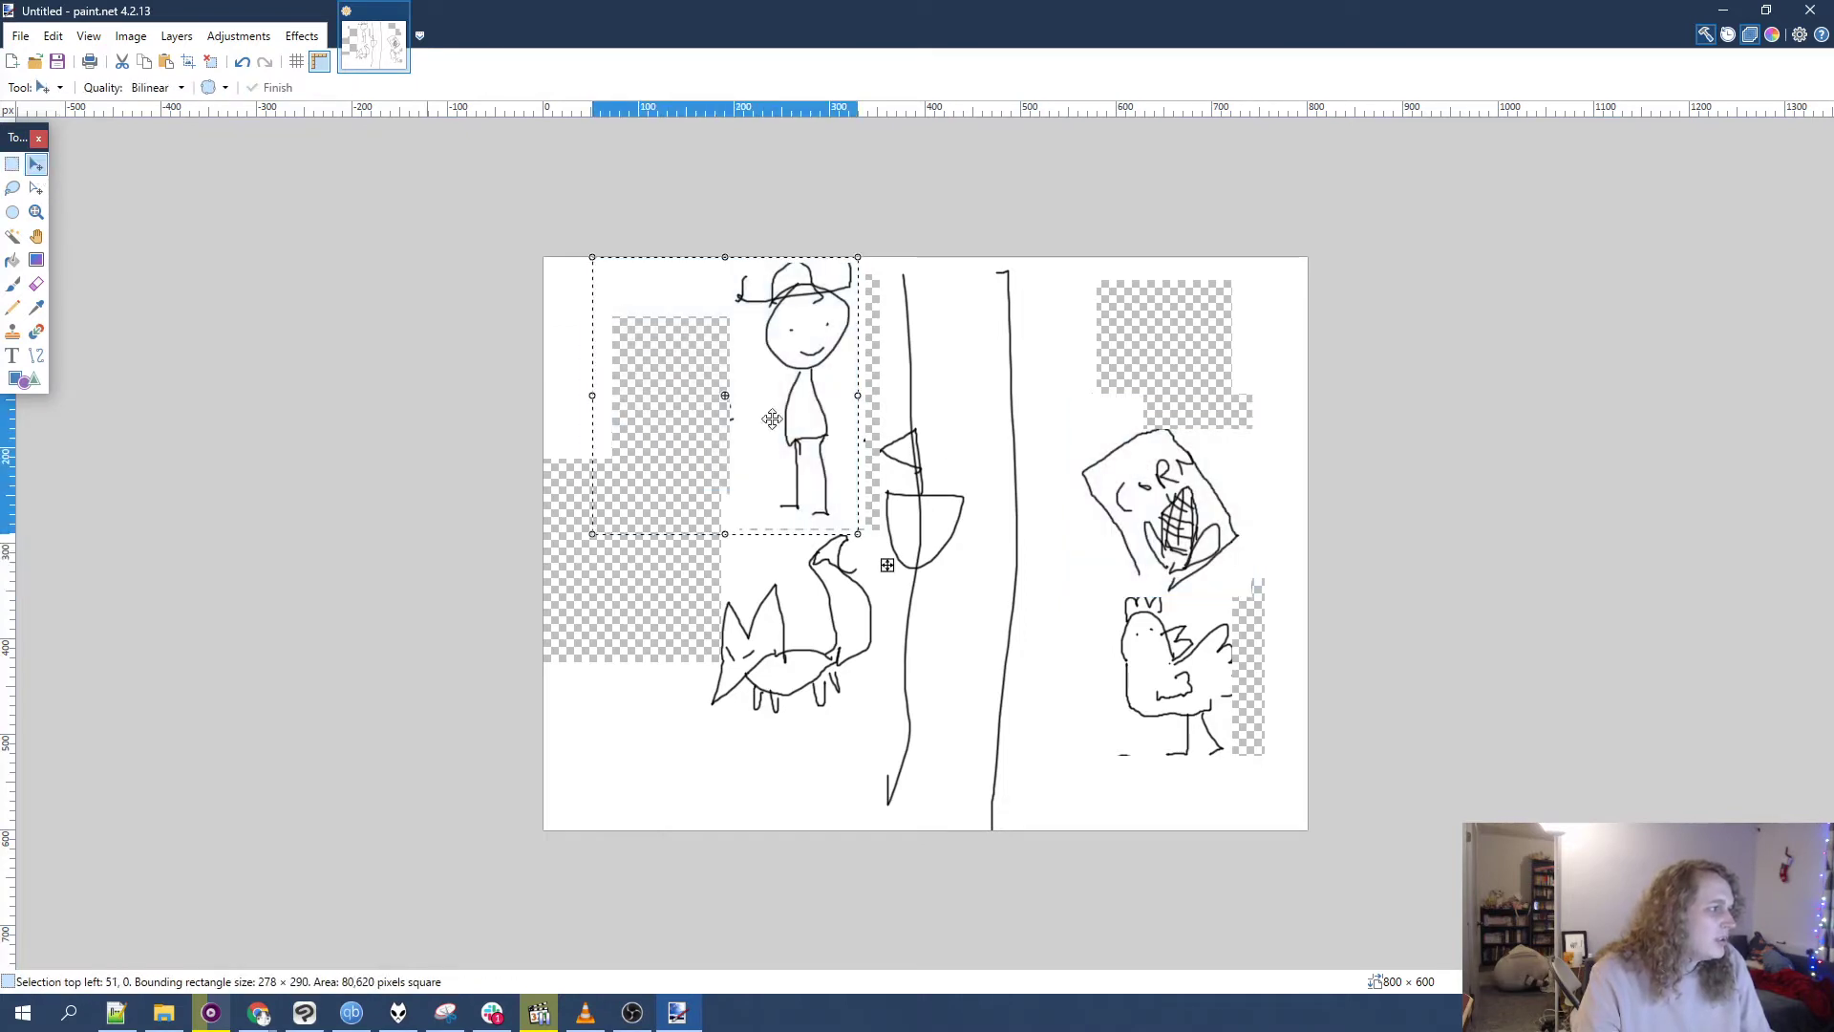
pyautogui.moveTo(828, 407); pyautogui.dragTo(1025, 413)
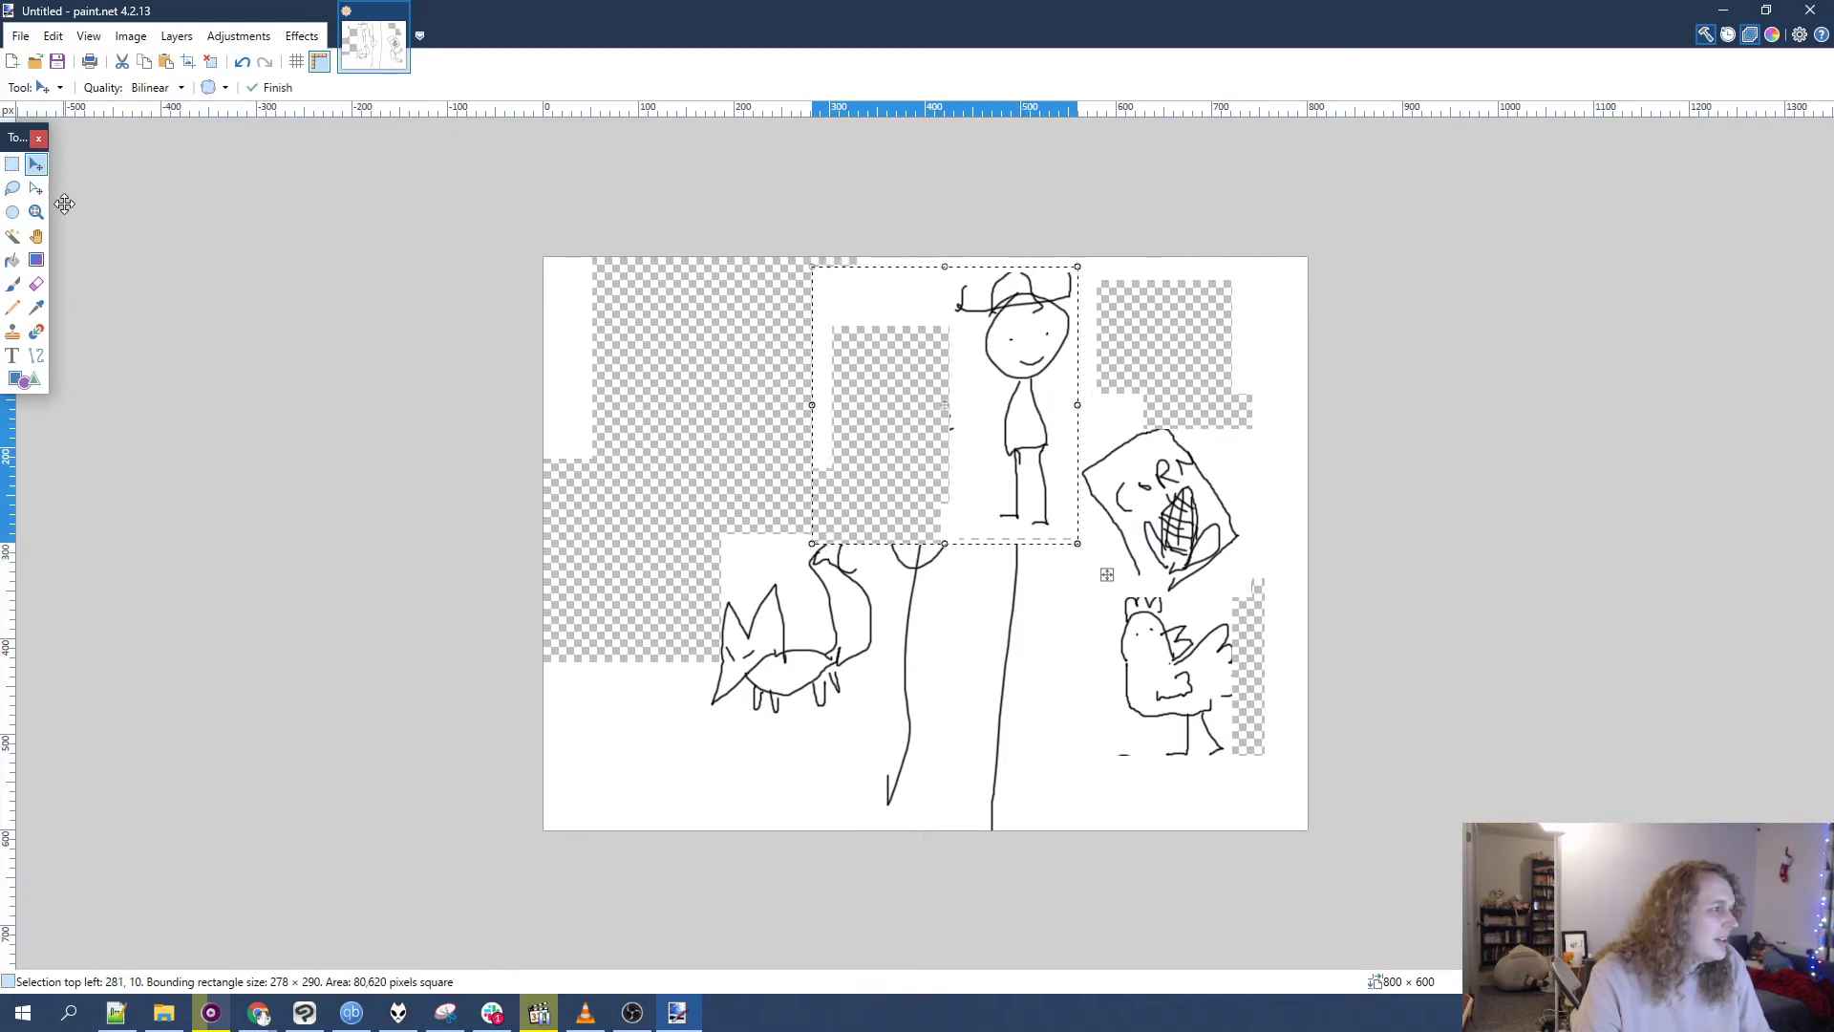
# - Select only the chicken below the corn bag and move it back to the left riverbank
pyautogui.press('s')
pyautogui.click(1175, 468)
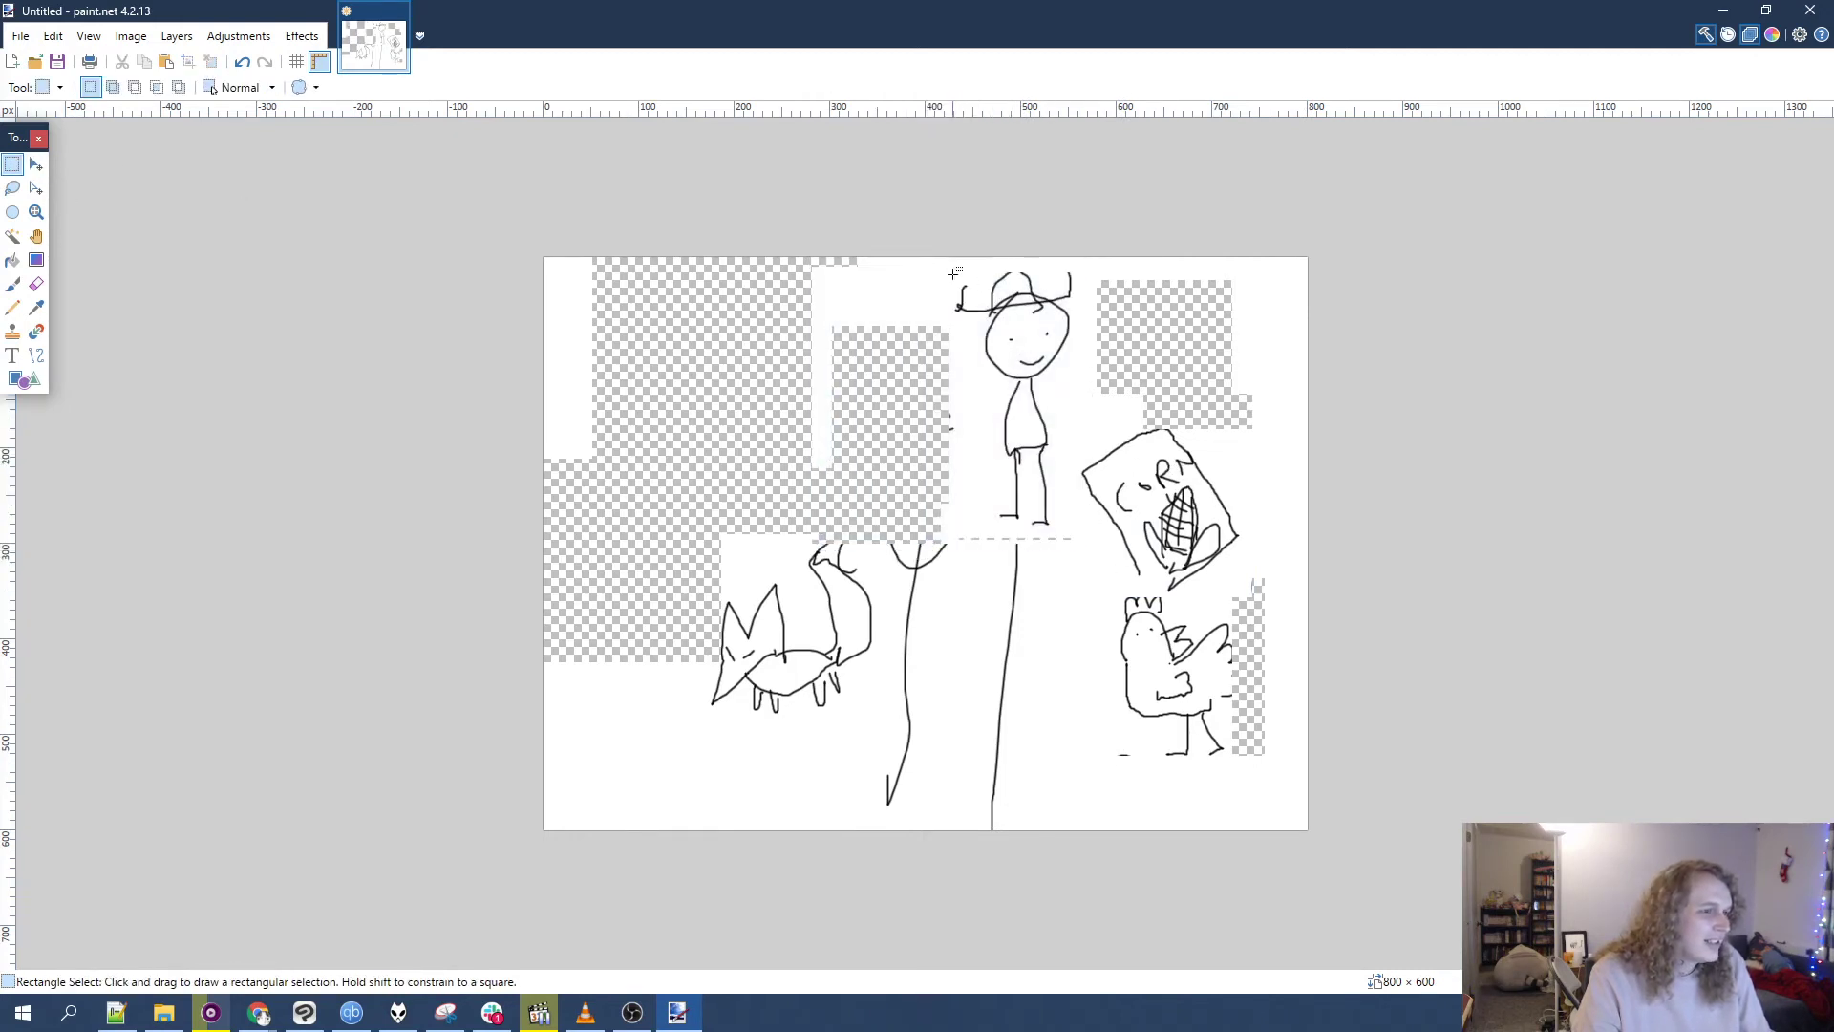
pyautogui.moveTo(952, 274); pyautogui.dragTo(1117, 776)
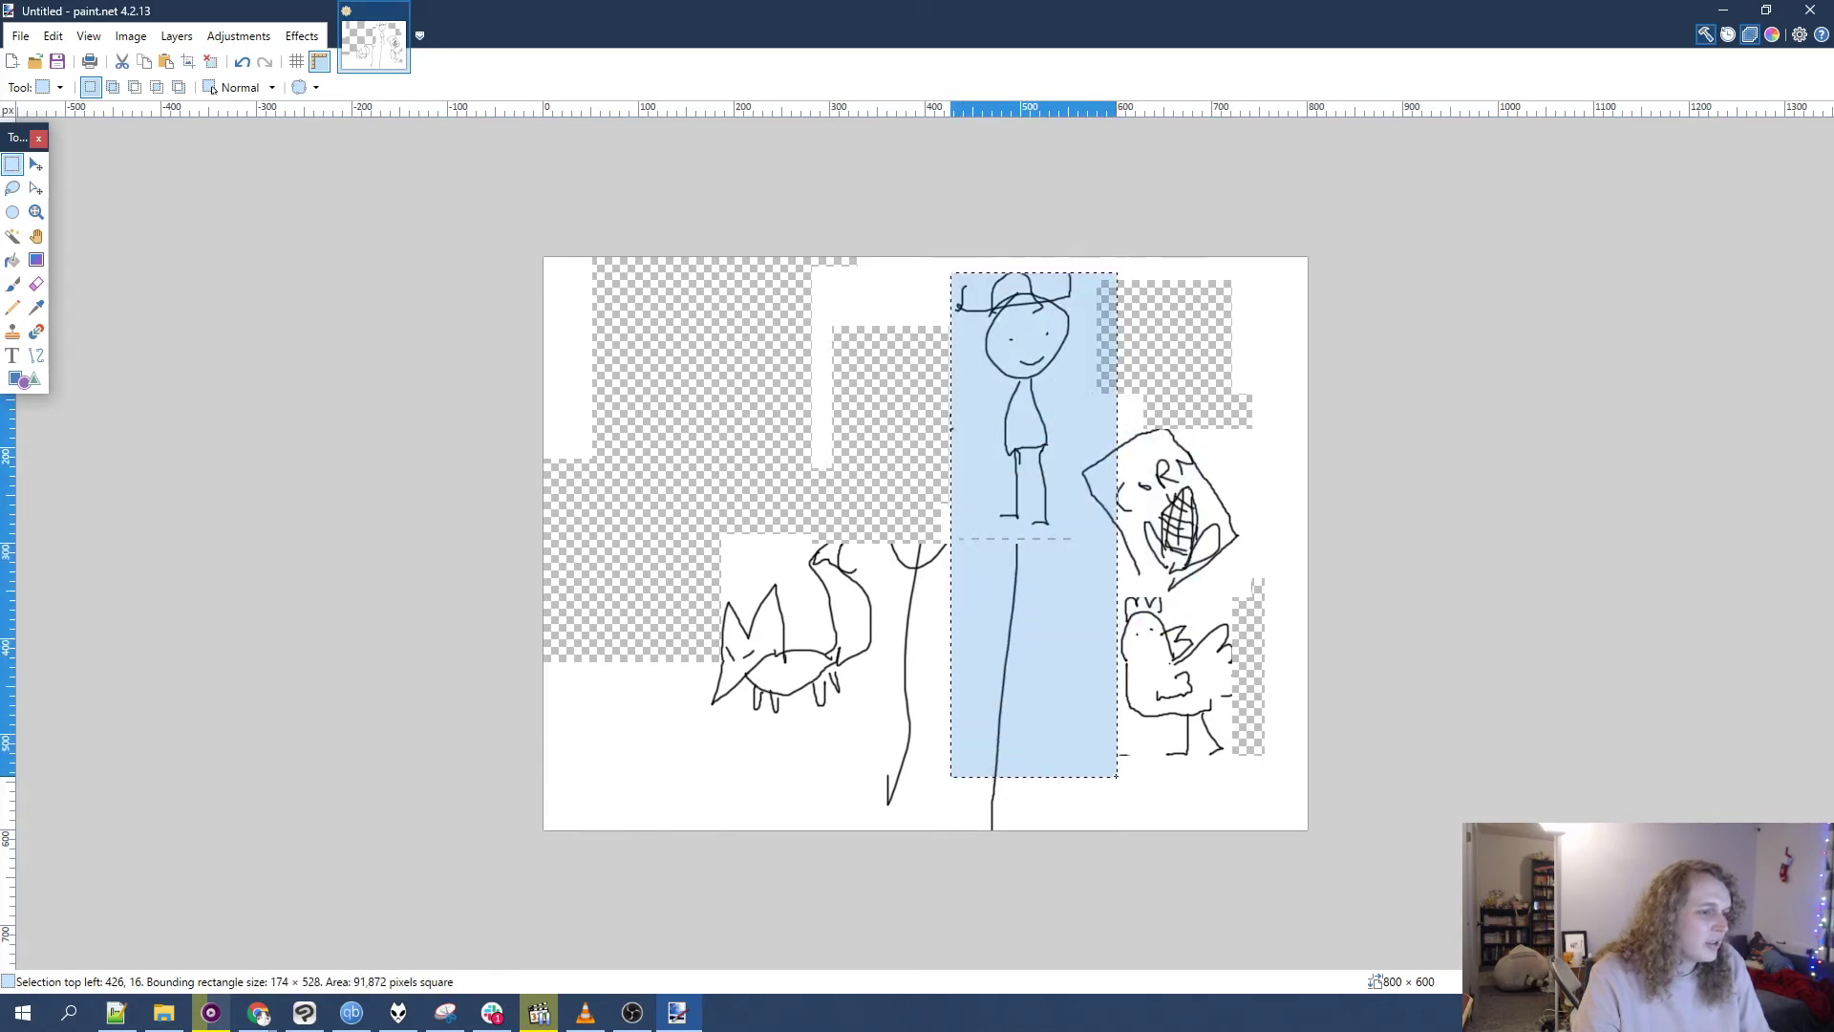
pyautogui.click(1032, 382)
pyautogui.moveTo(1106, 601); pyautogui.dragTo(1229, 776)
pyautogui.click(36, 163)
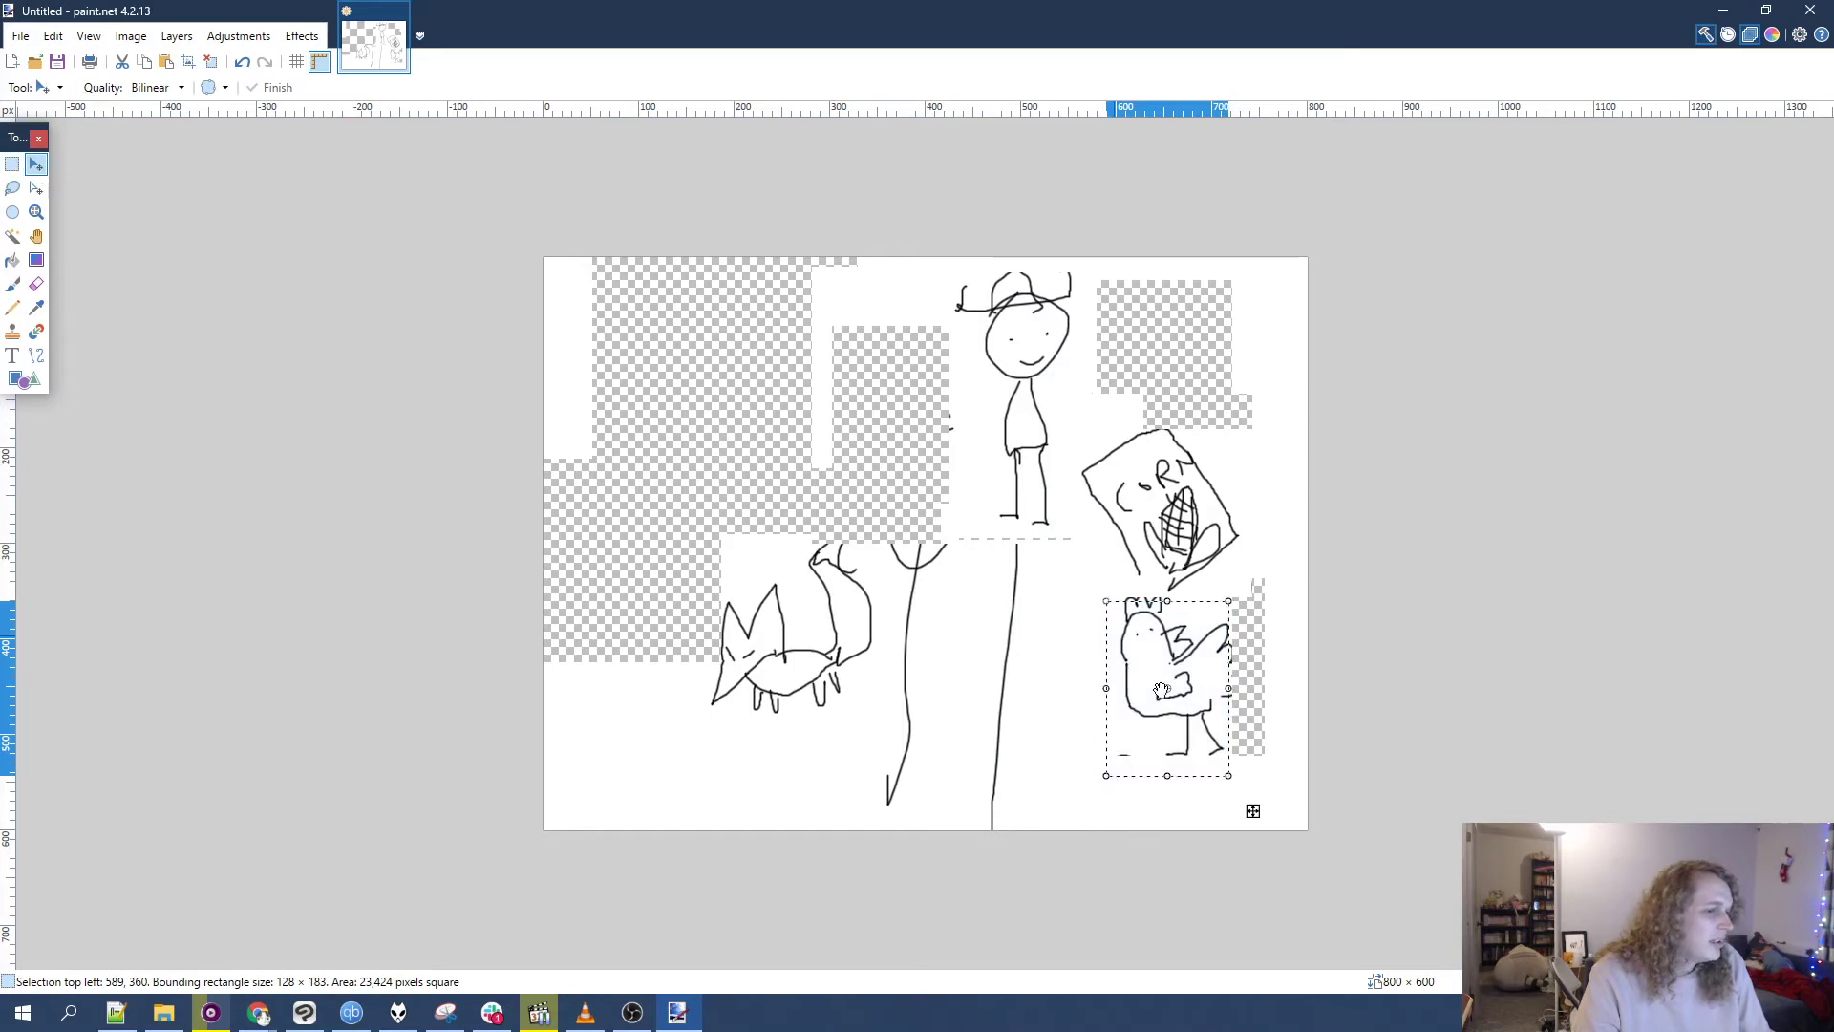
pyautogui.moveTo(1158, 691); pyautogui.dragTo(625, 436)
# - Select the farmer on the right riverbank and move him back between the chicken and the river, above the fox
pyautogui.click(11, 163)
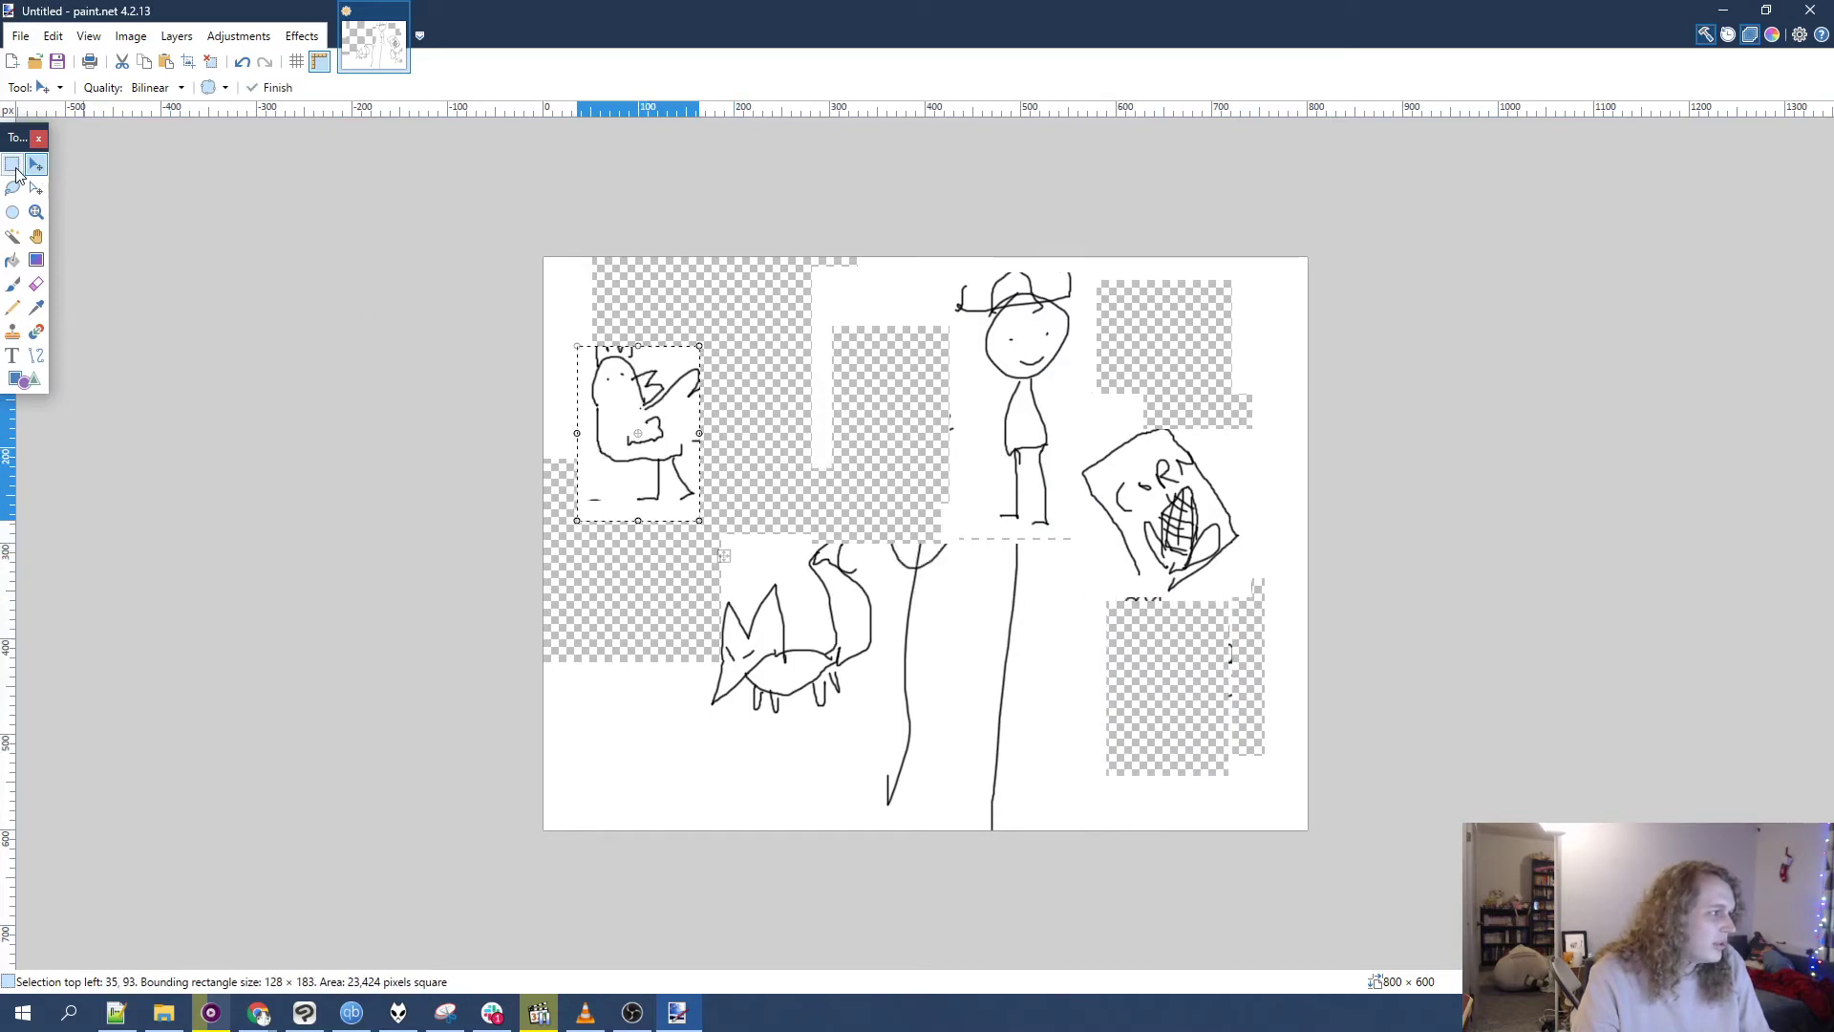
pyautogui.moveTo(946, 268); pyautogui.dragTo(1029, 381)
pyautogui.moveTo(1109, 535)
pyautogui.mouseDown()
pyautogui.moveTo(1073, 532)
pyautogui.moveTo(1097, 553)
pyautogui.mouseUp()
pyautogui.click(35, 164)
pyautogui.moveTo(946, 413); pyautogui.dragTo(723, 402)
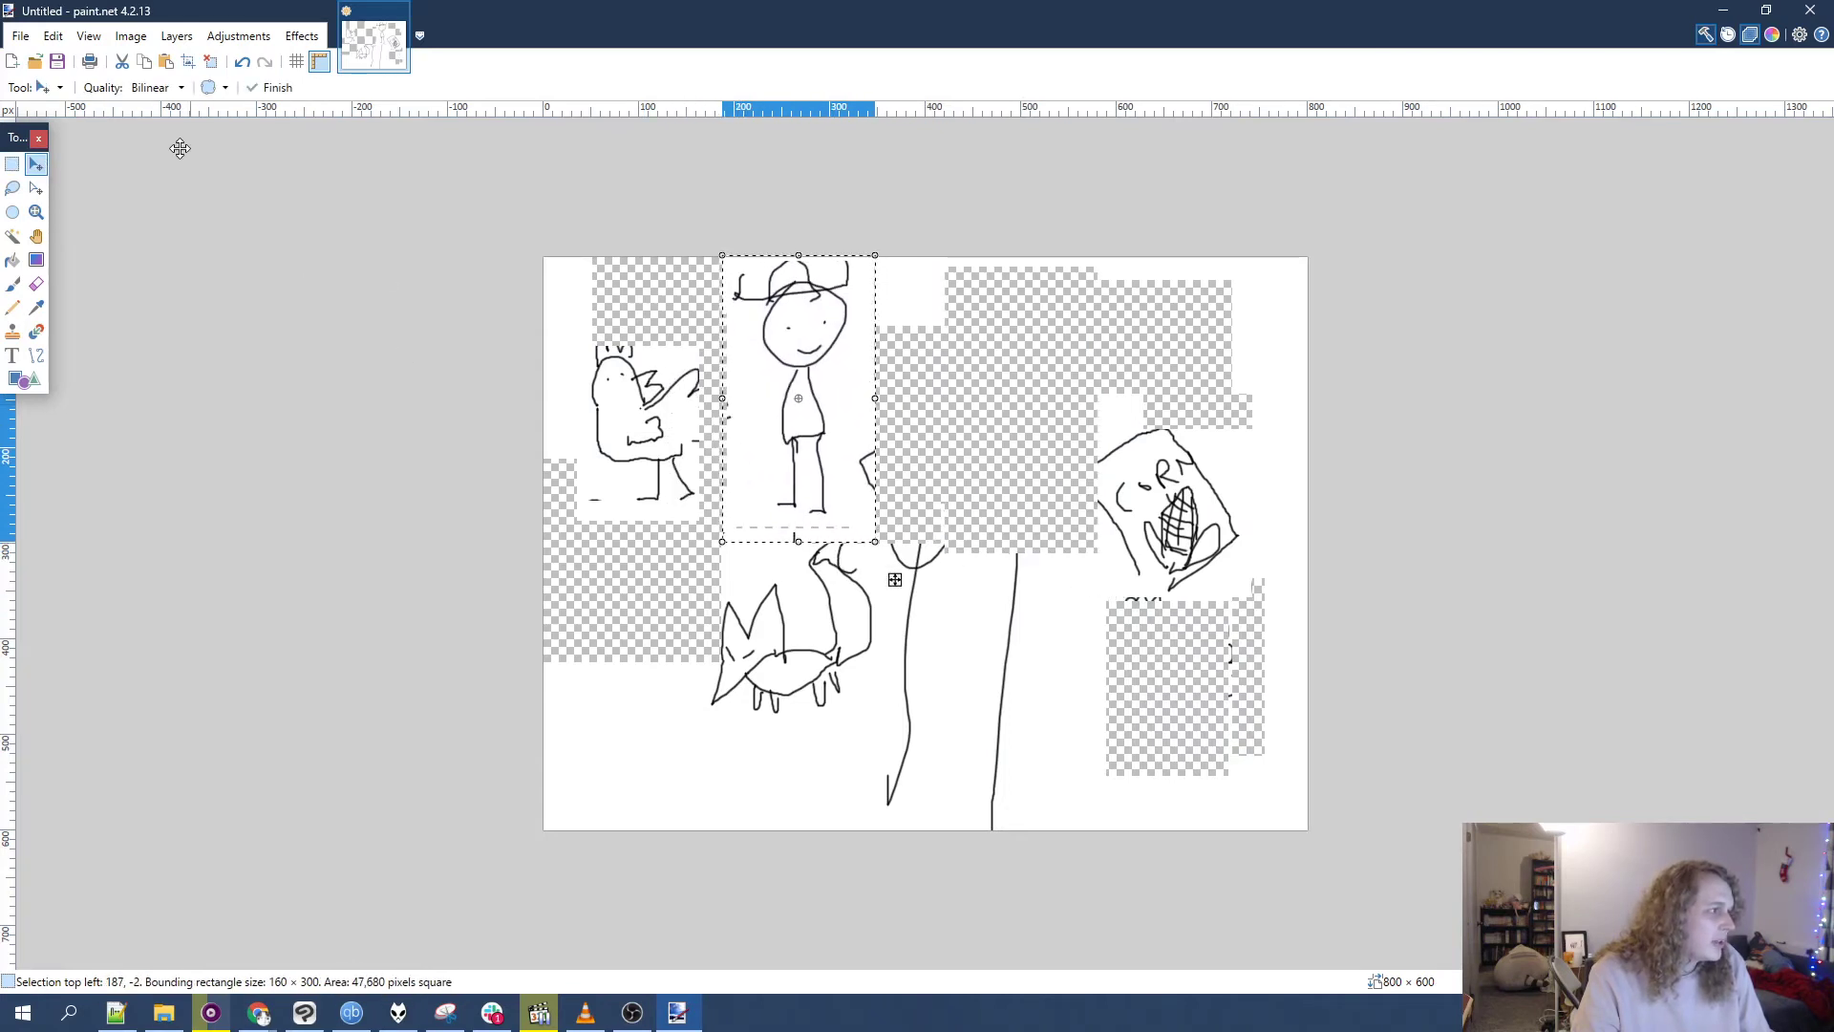
# - Select the farmer and the fox together and move them across the river beside the corn bag
pyautogui.click(12, 166)
pyautogui.moveTo(708, 257); pyautogui.dragTo(902, 751)
pyautogui.click(36, 165)
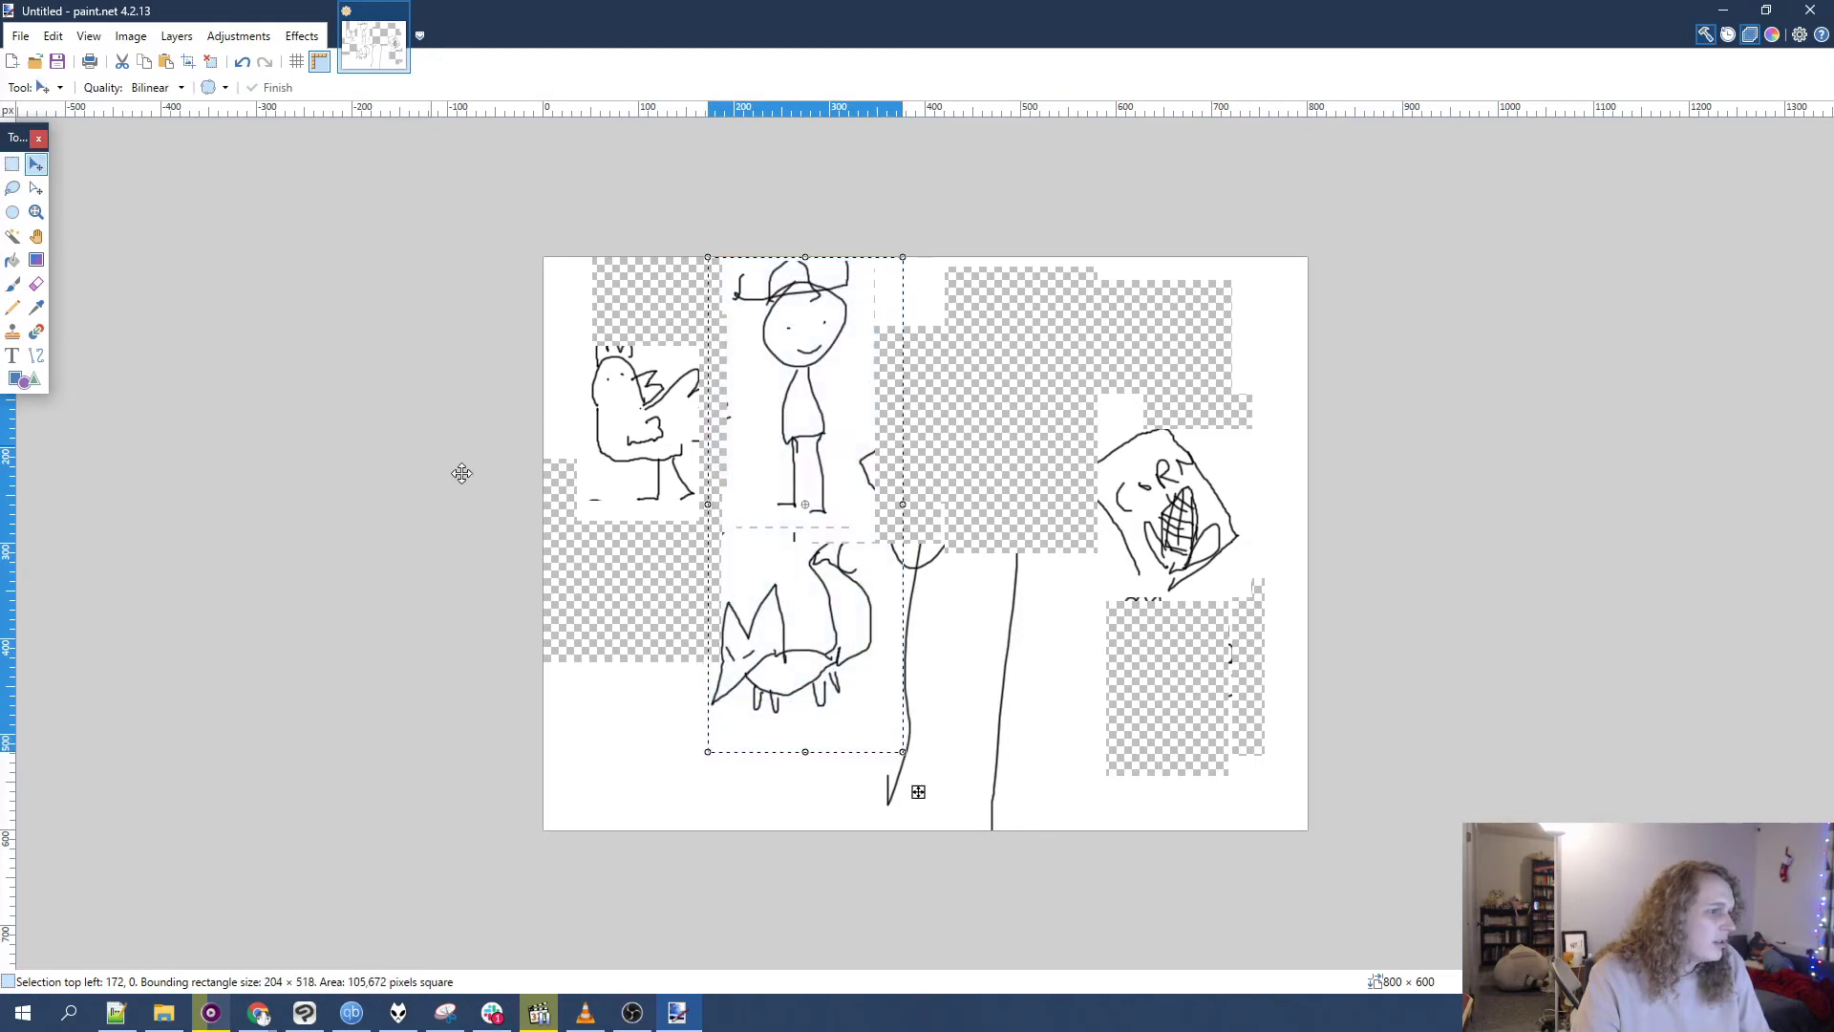
pyautogui.moveTo(704, 515); pyautogui.dragTo(976, 427)
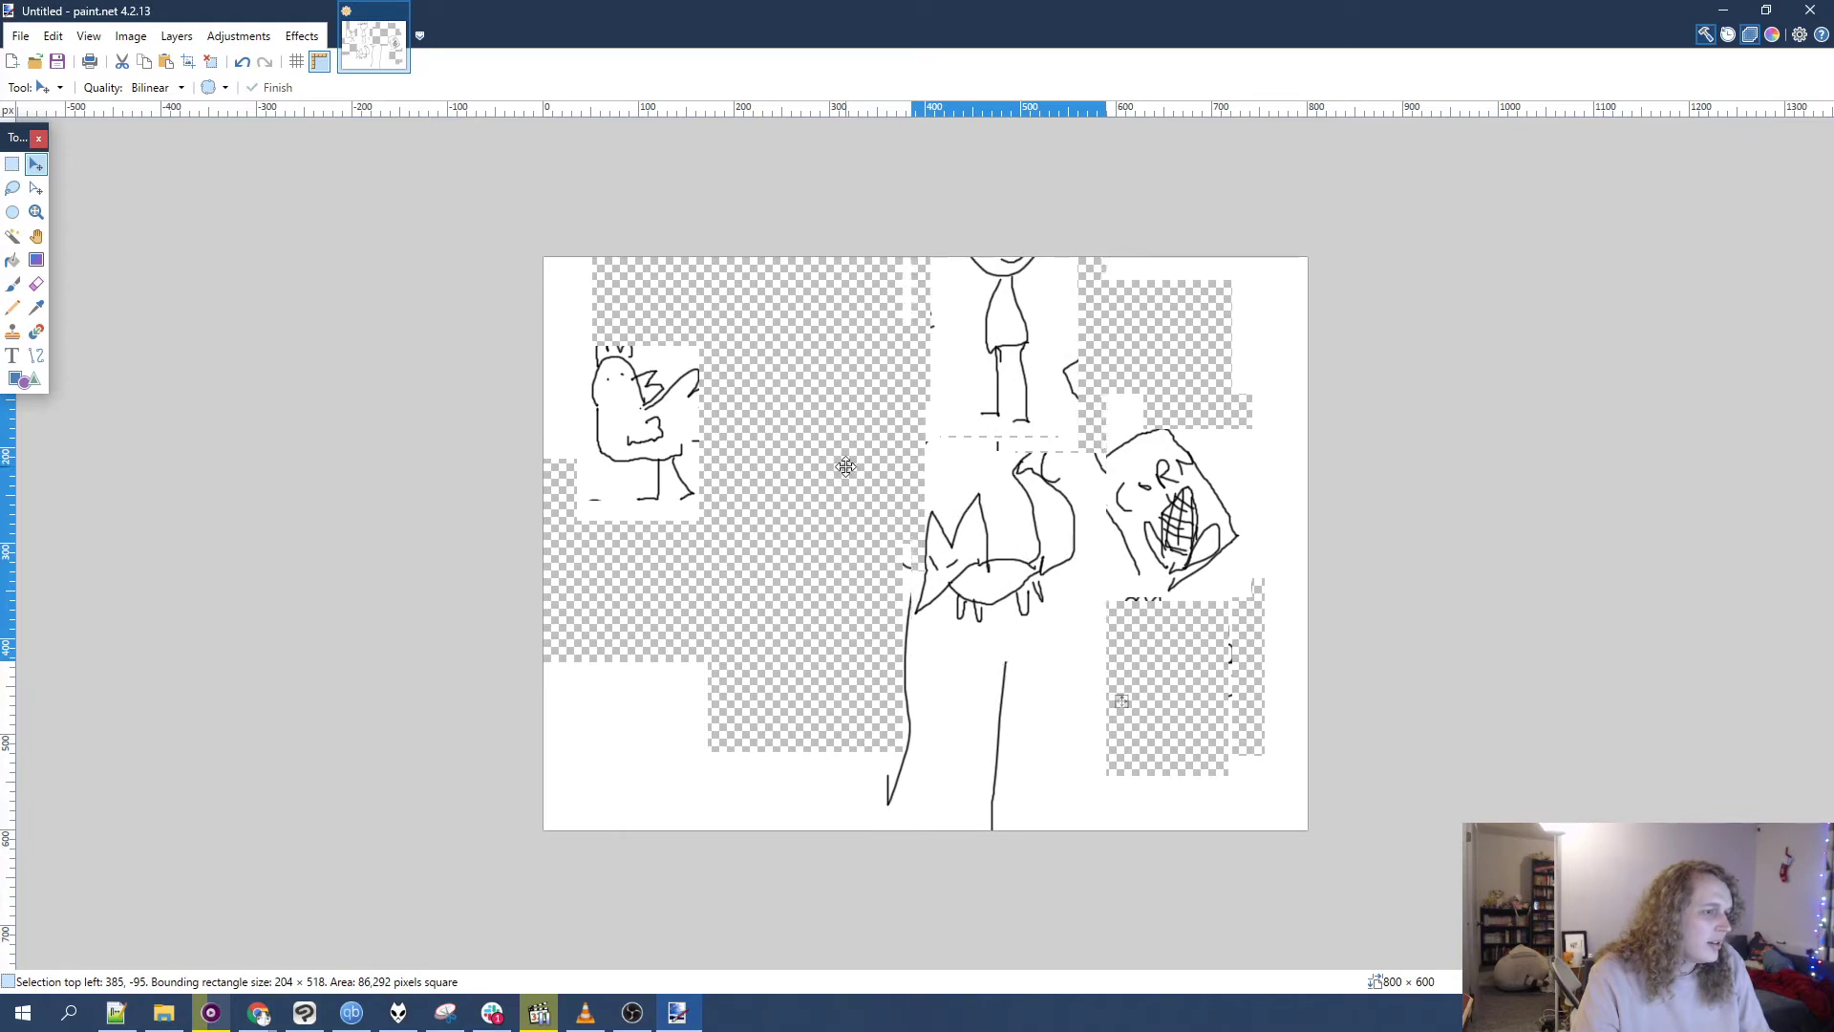
# - Select the farmer above the fox and move him back toward the lower left part of the canvas
pyautogui.press('s')
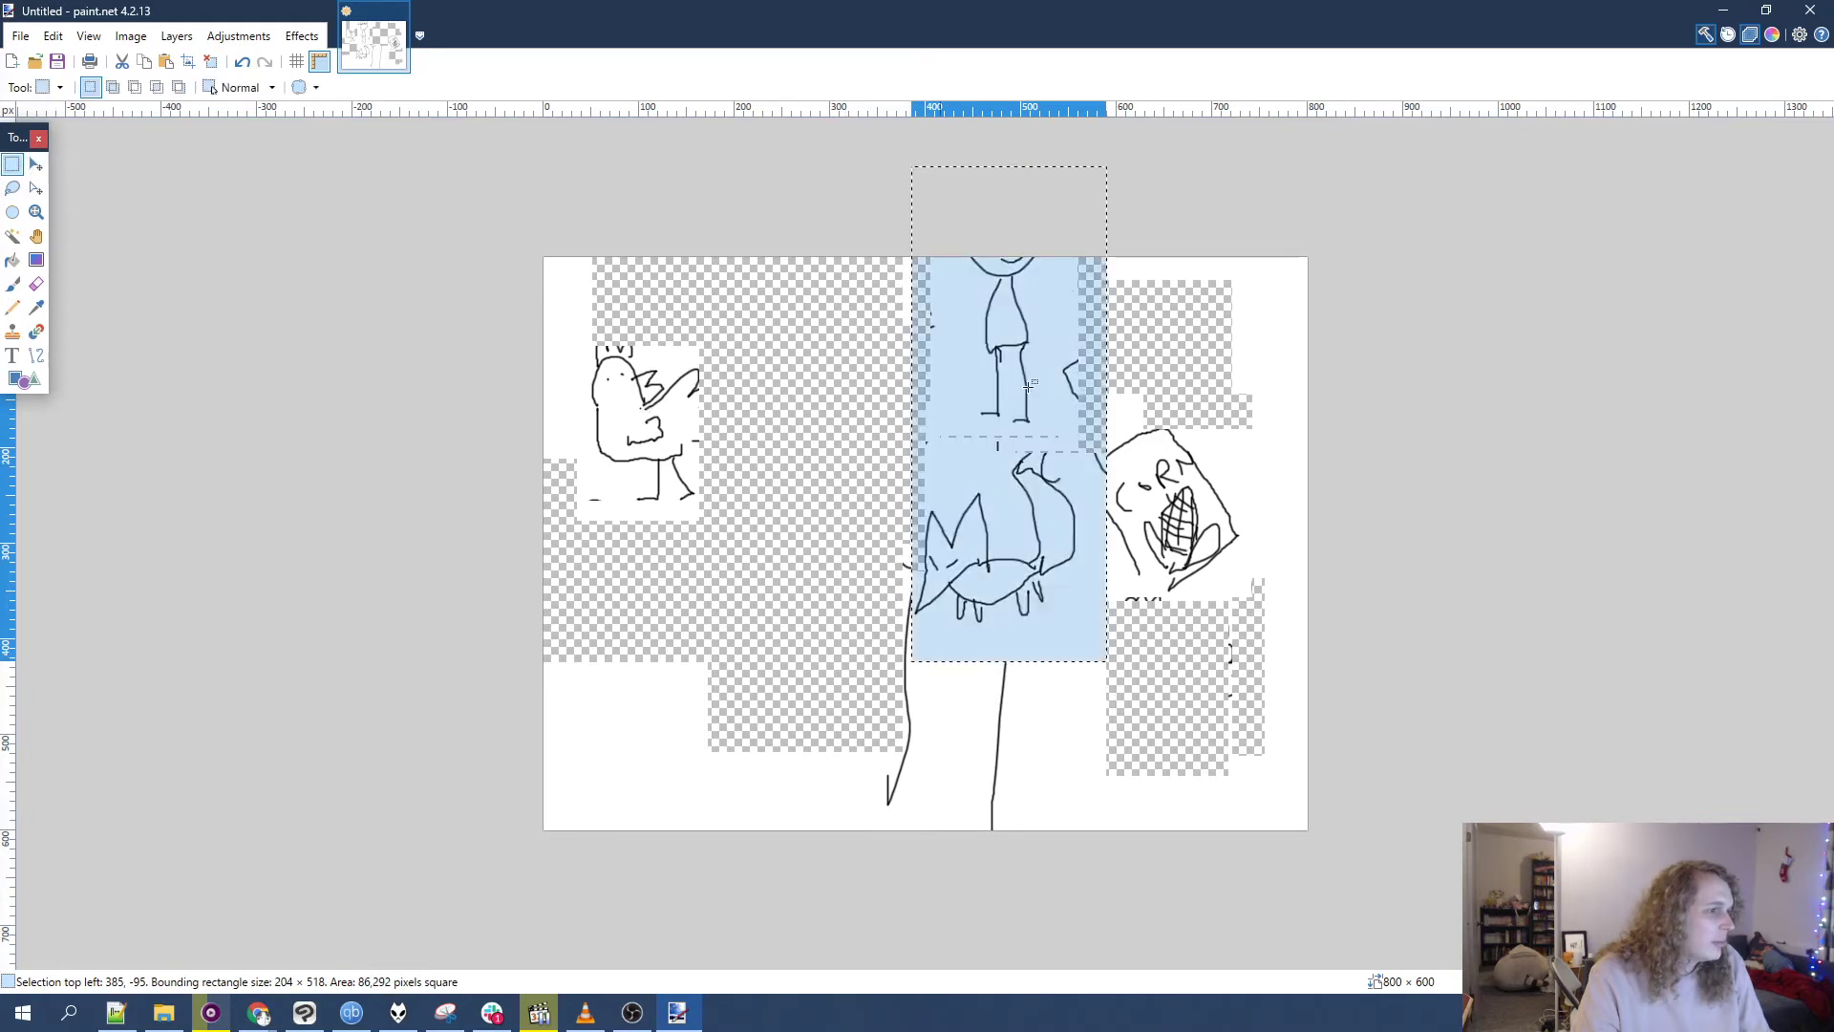
pyautogui.click(1151, 532)
pyautogui.moveTo(1070, 456); pyautogui.dragTo(659, 66)
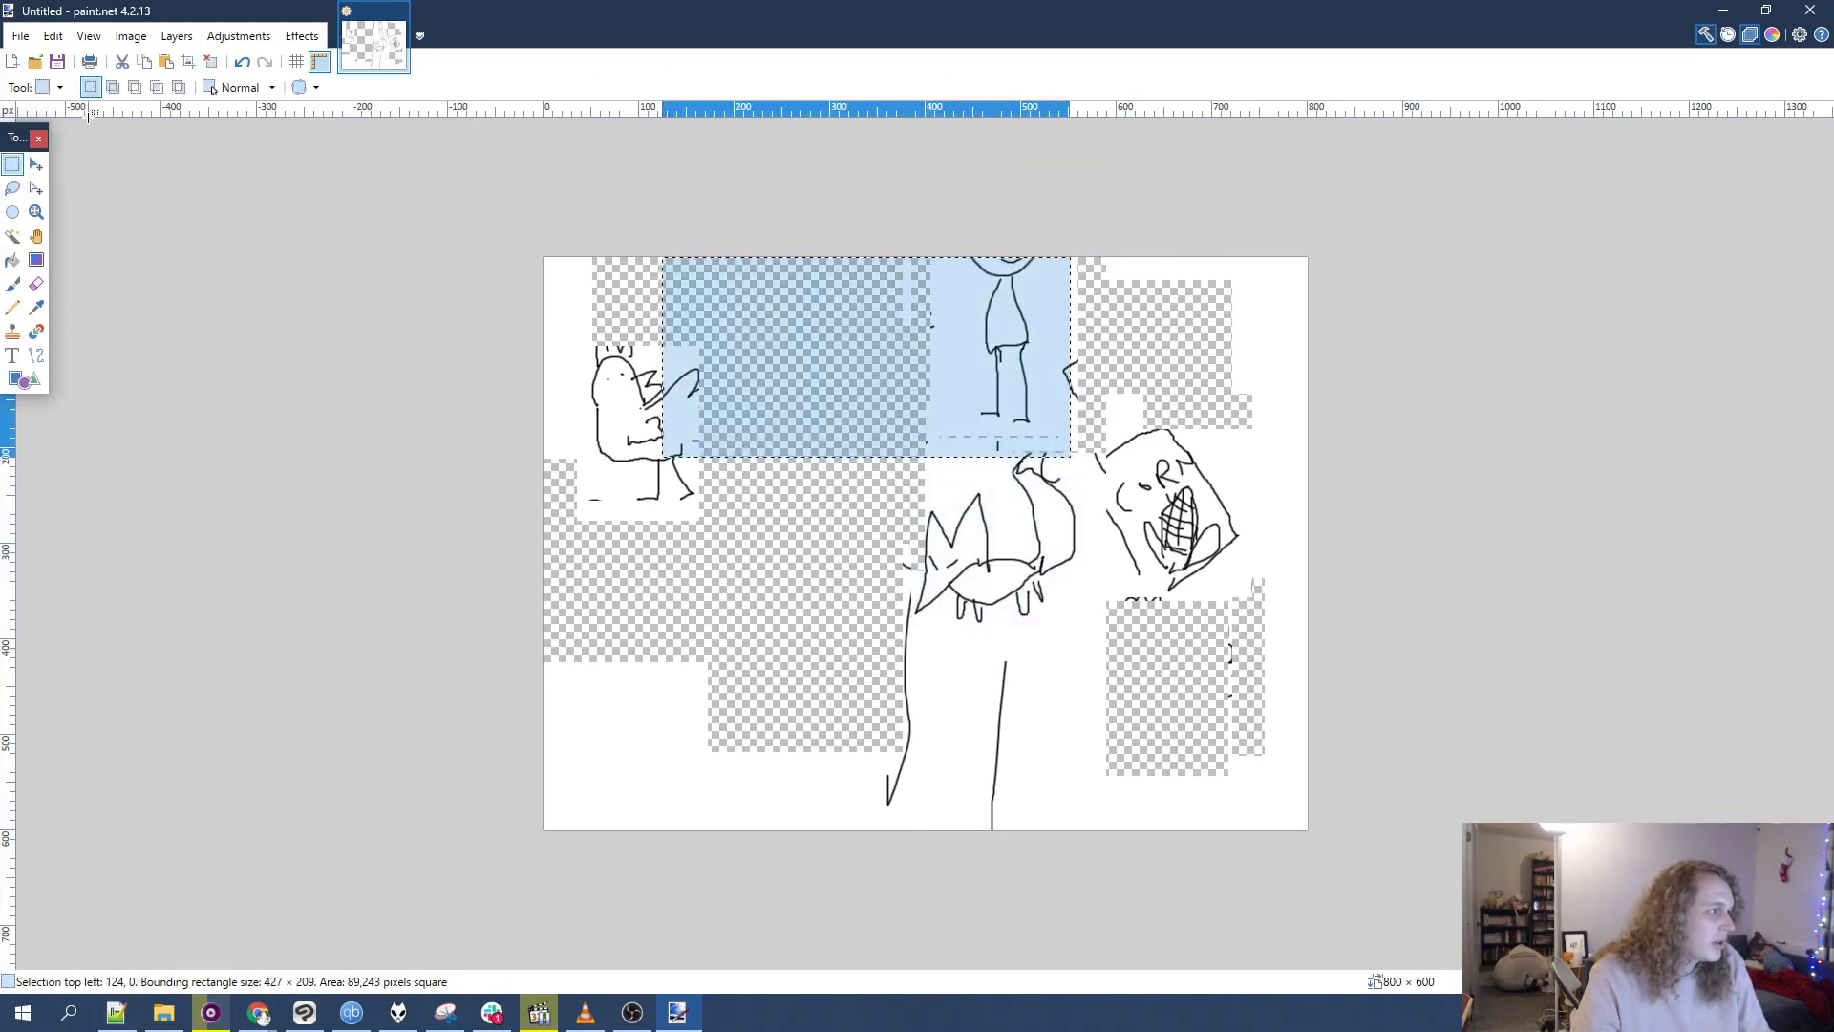
pyautogui.click(35, 164)
pyautogui.moveTo(896, 355); pyautogui.dragTo(726, 734)
# - Select the chicken and the farmer together, move them across to the right side, and clear the selection
pyautogui.click(11, 165)
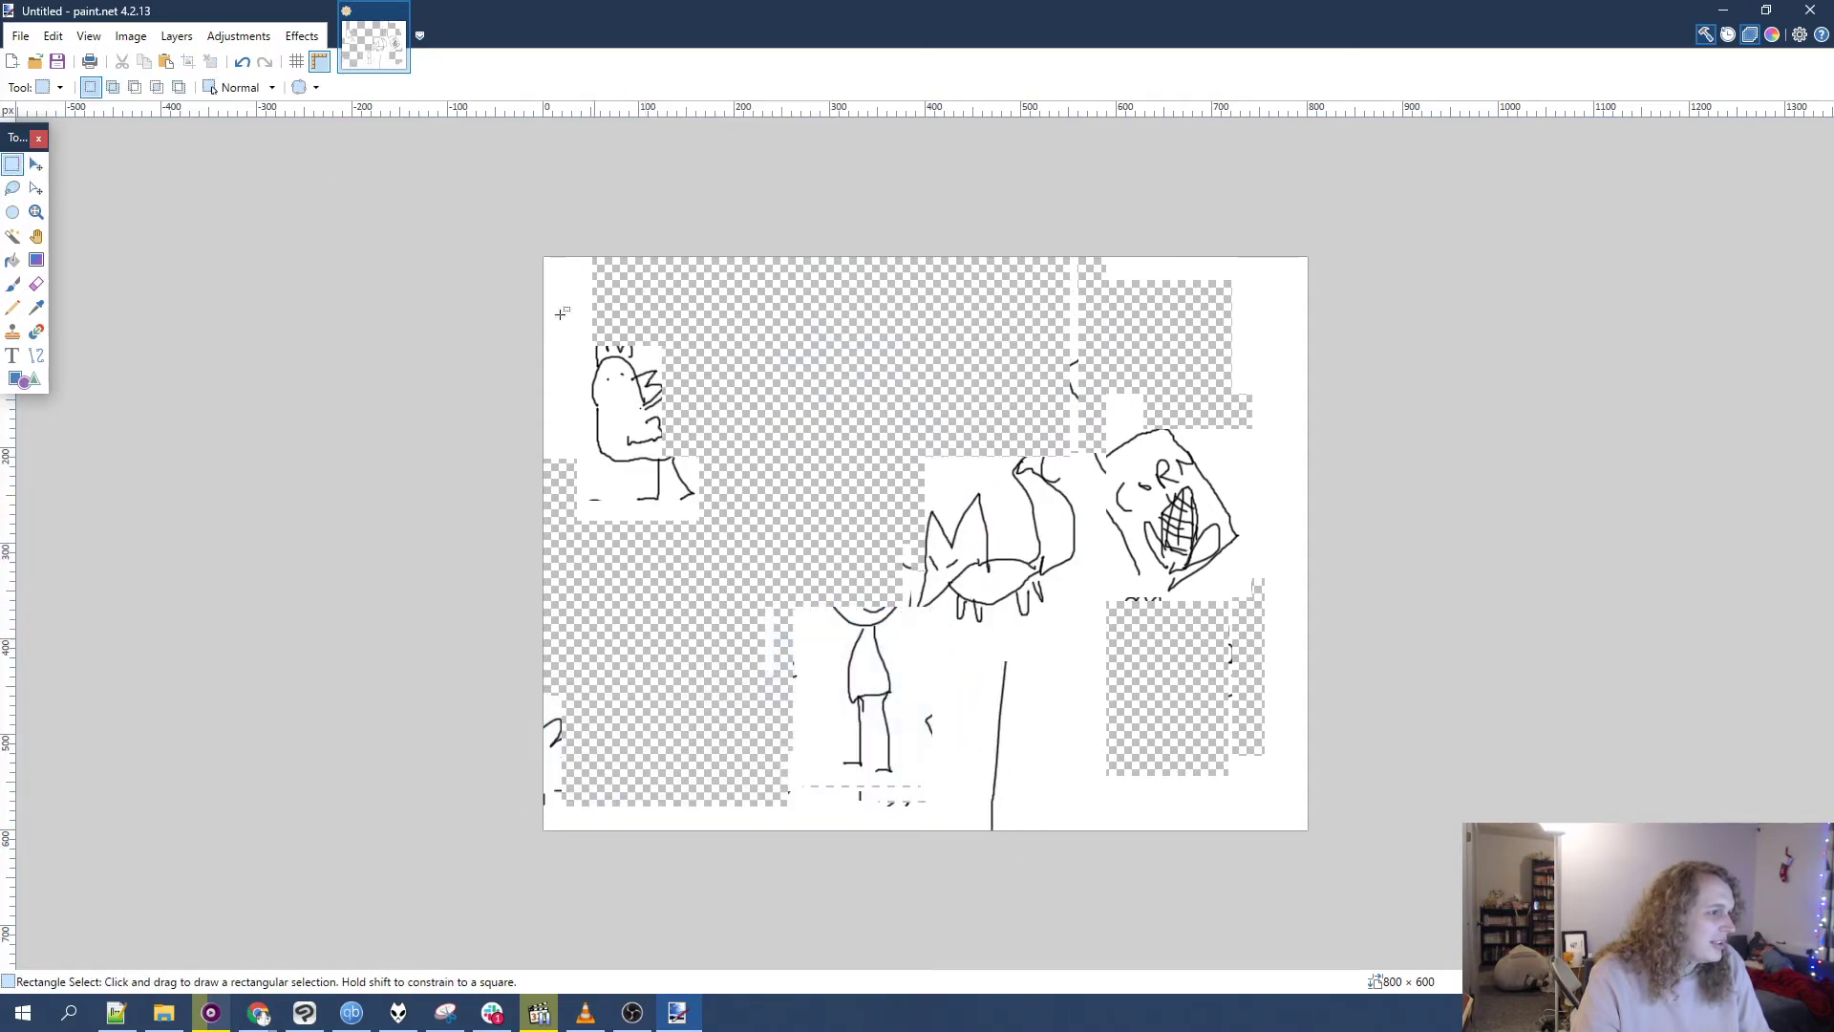
pyautogui.moveTo(544, 328); pyautogui.dragTo(883, 827)
pyautogui.press('m')
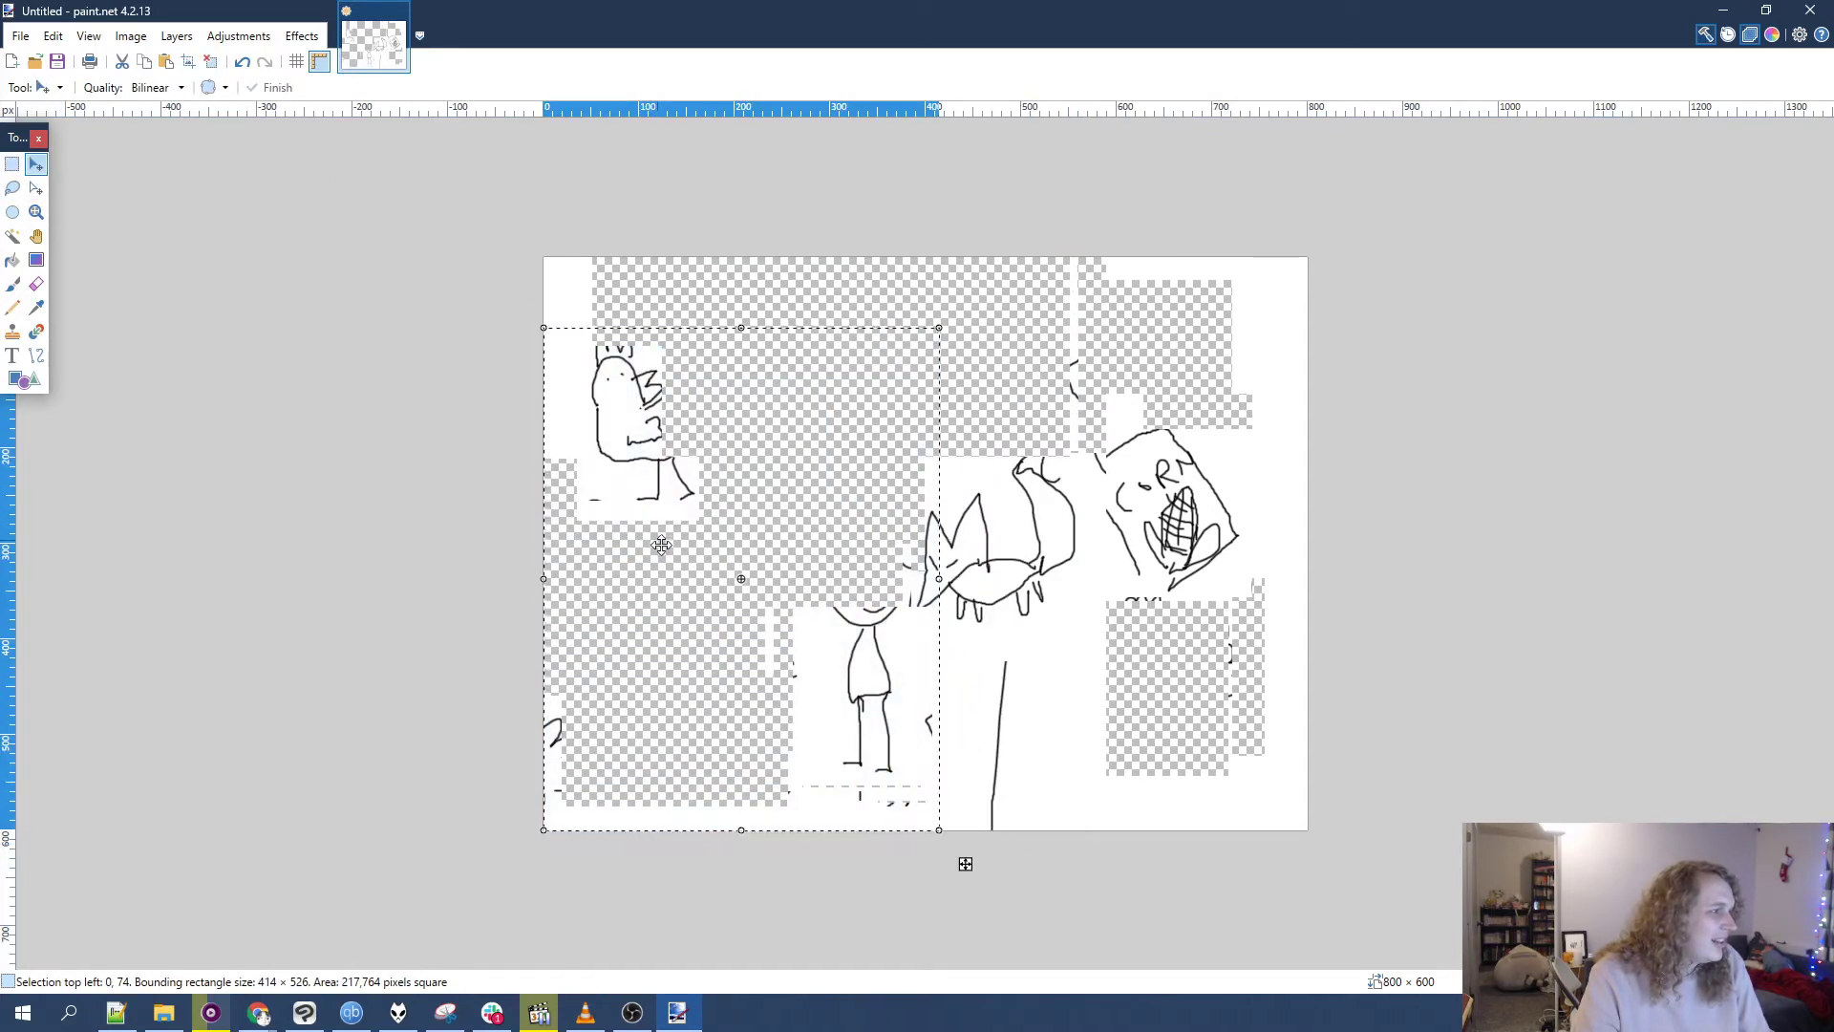
pyautogui.moveTo(660, 540); pyautogui.dragTo(1017, 539)
pyautogui.hotkey('ctrl', 'd')
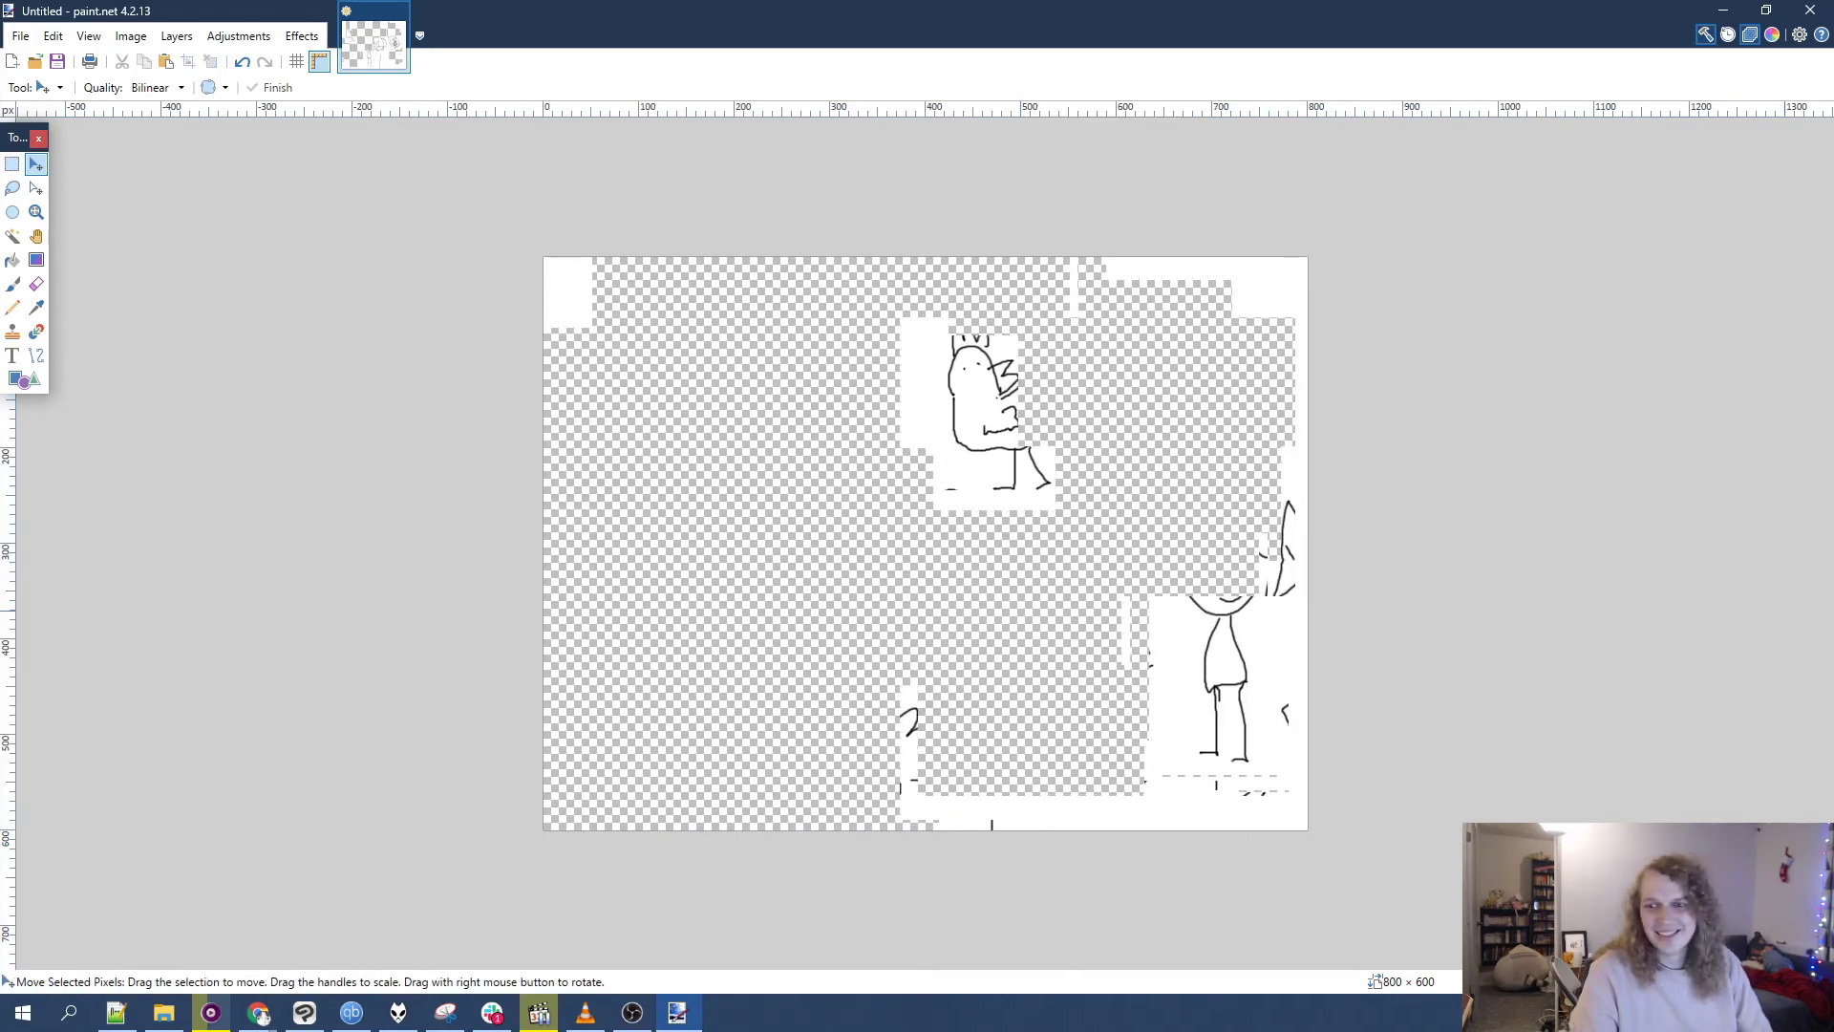